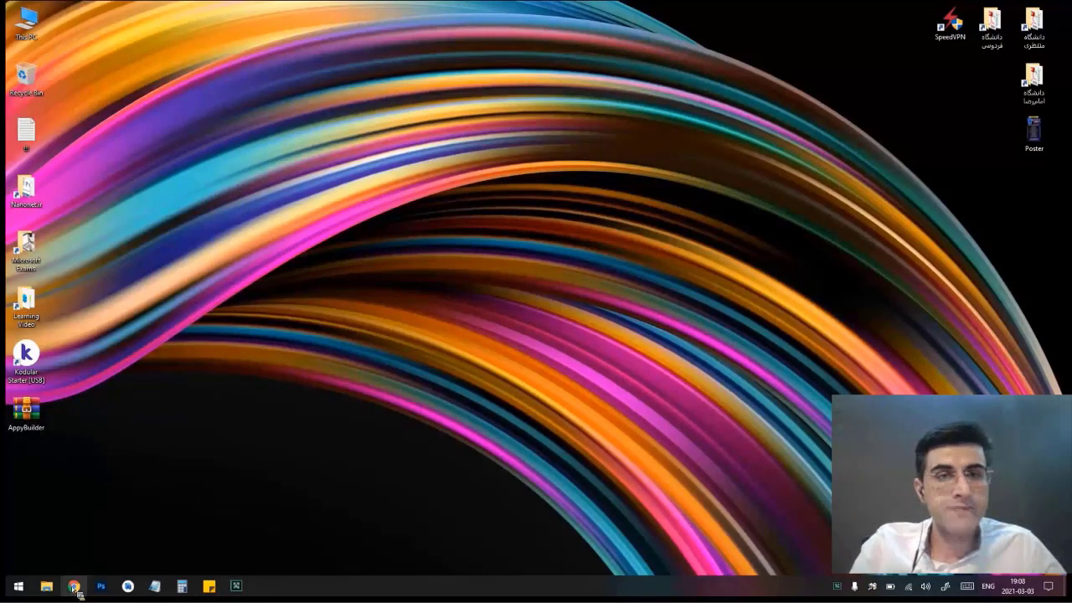
Step: Switch to Chrome, sign out of the AppyBuilder.ir account and reopen the site's page for using the app builder without internet
click(73, 585)
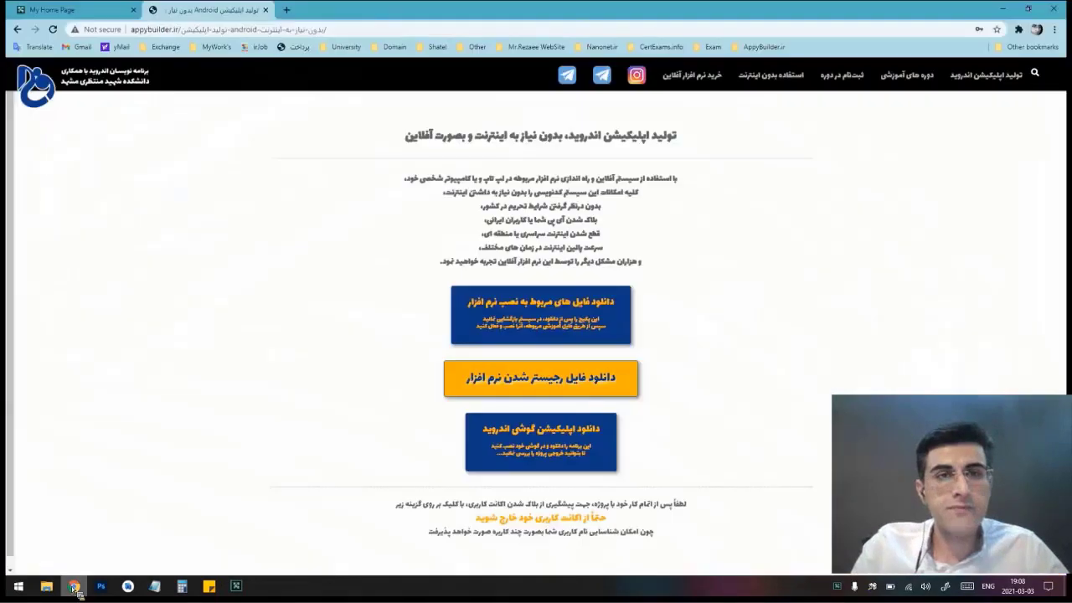
click(576, 520)
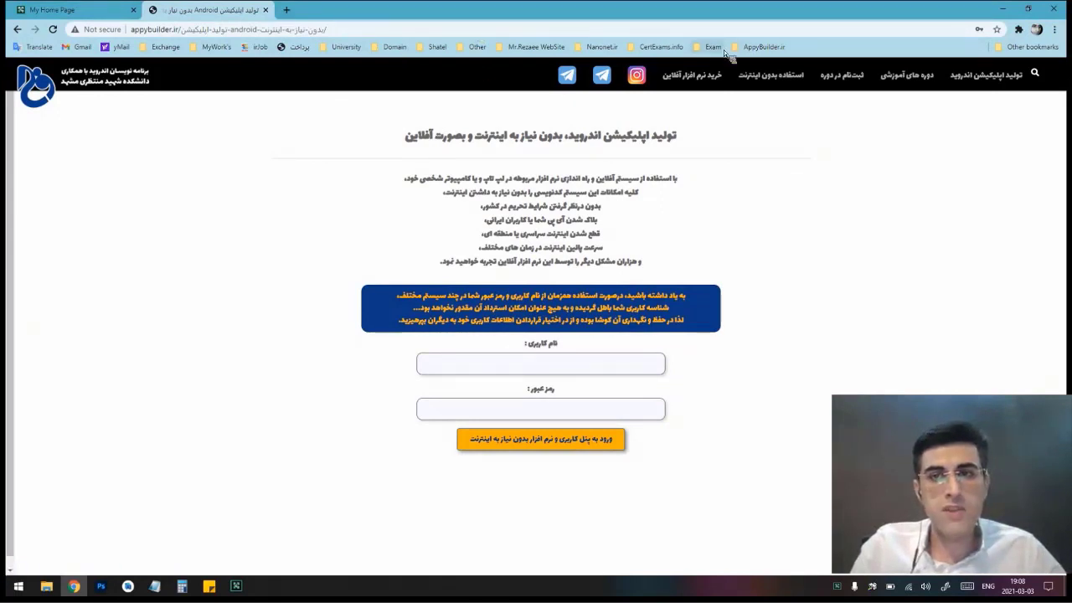
click(762, 47)
click(763, 66)
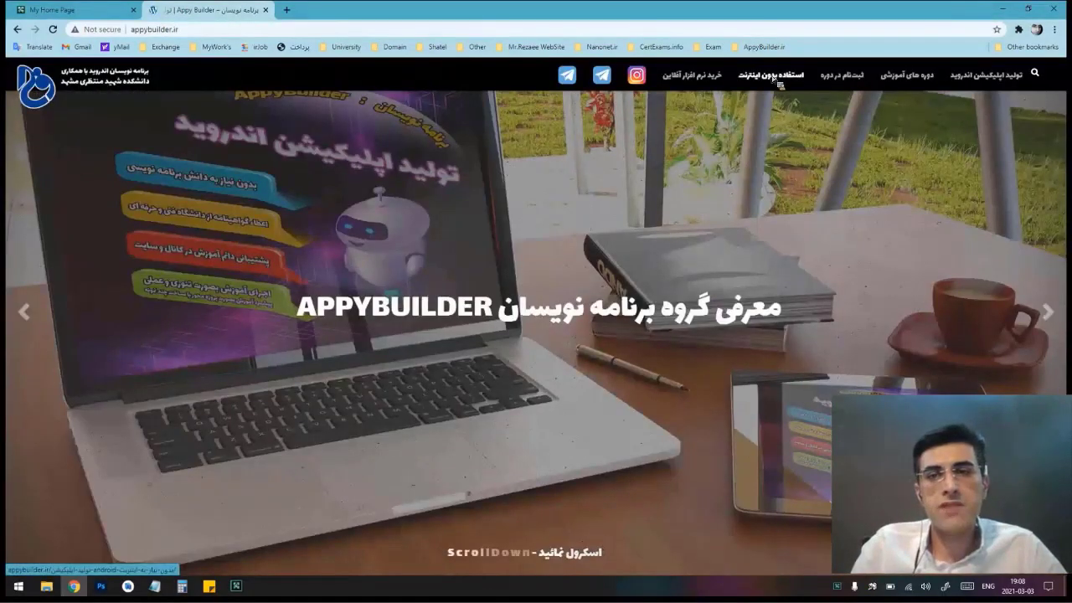
click(778, 80)
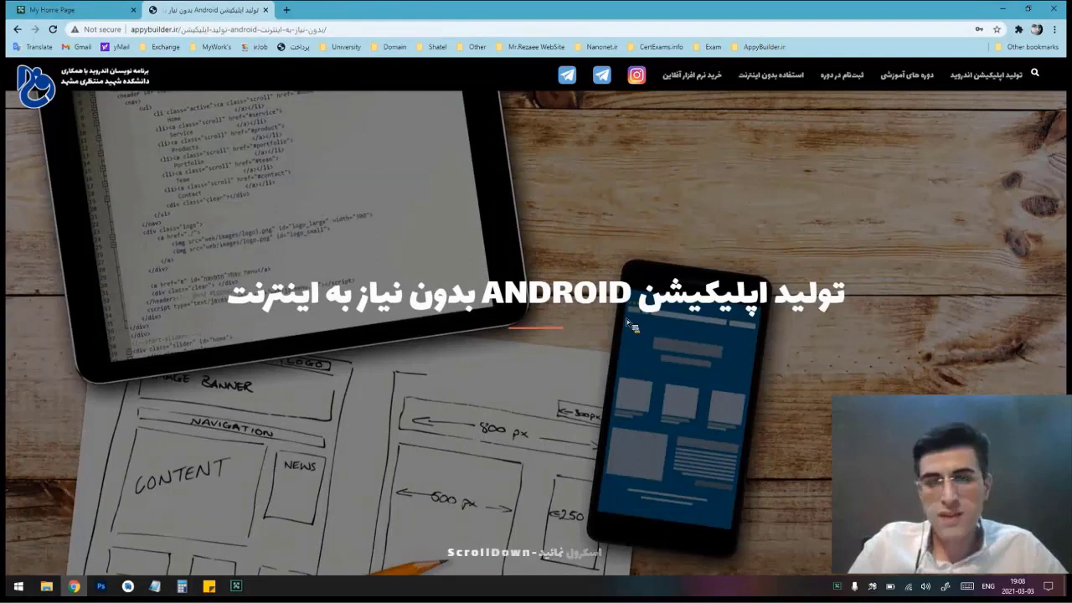
Step: Log in to the offline software user panel with the saved username and account password
scroll(629, 323, down, 1)
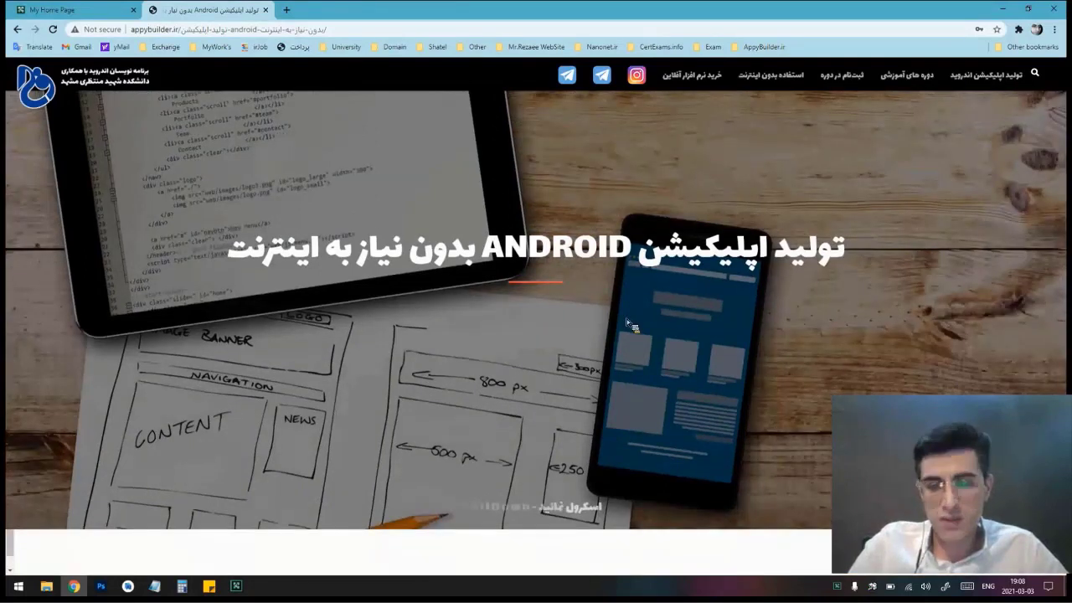
scroll(630, 325, down, 4)
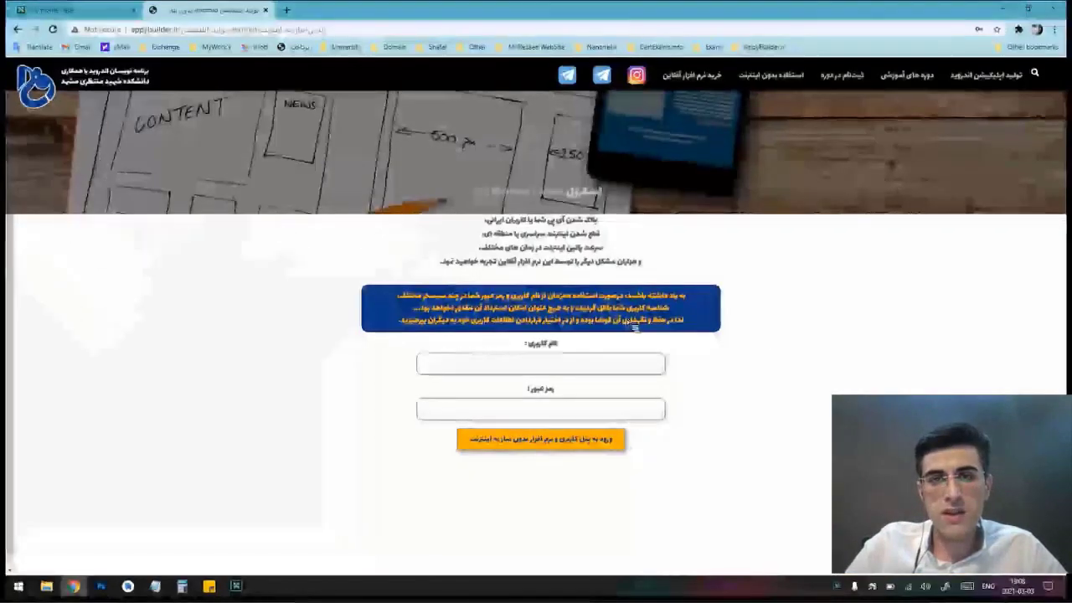
scroll(634, 327, up, 5)
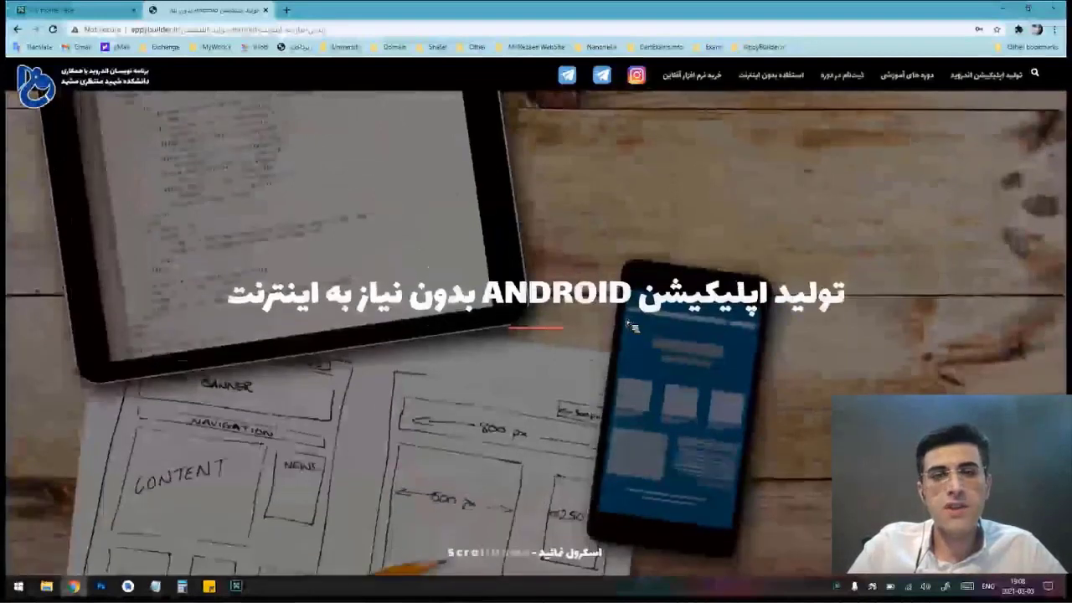
scroll(627, 322, down, 3)
scroll(624, 325, down, 4)
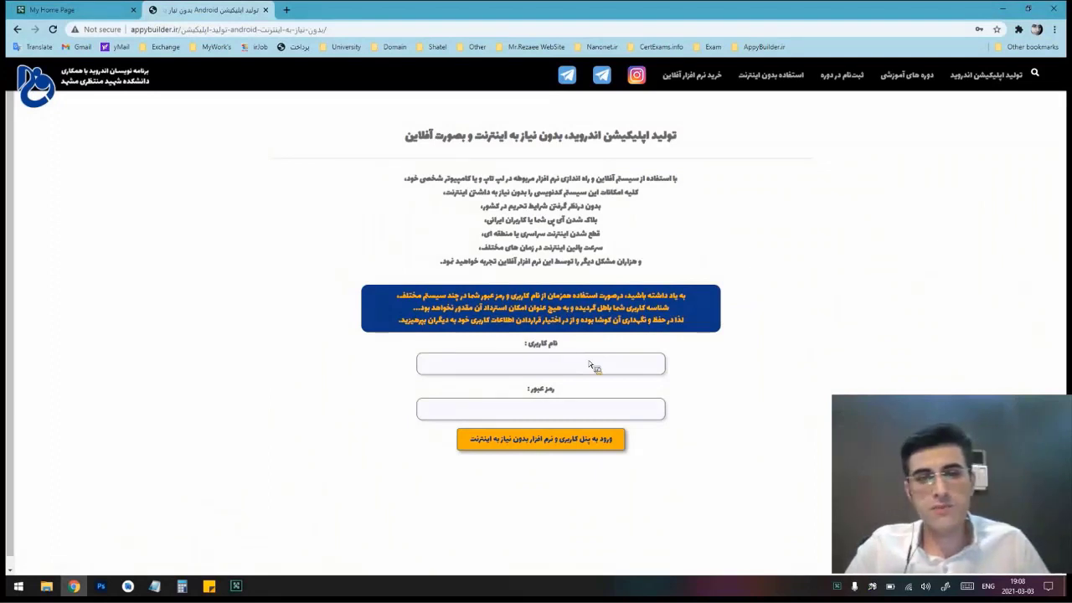
click(589, 364)
click(580, 383)
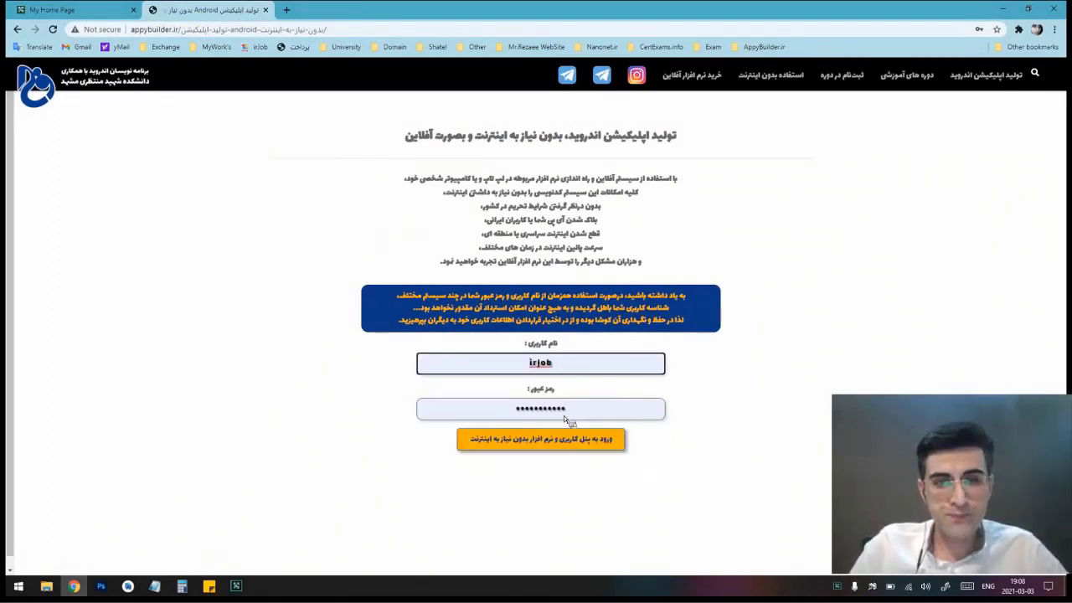
click(573, 443)
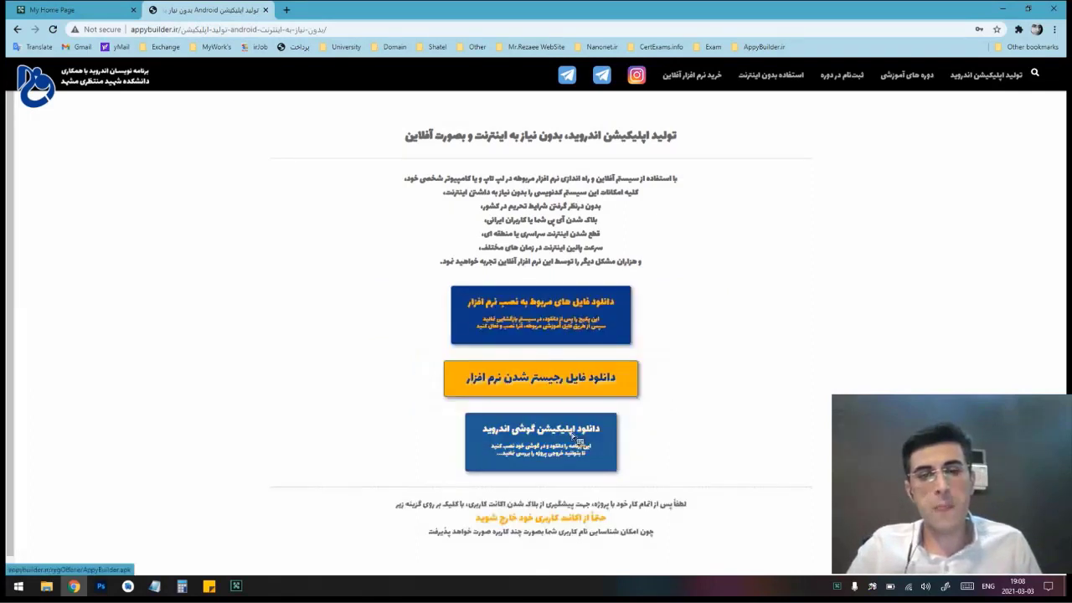
Step: Leave the browser and open the AppyBuilder archive on the desktop
click(547, 388)
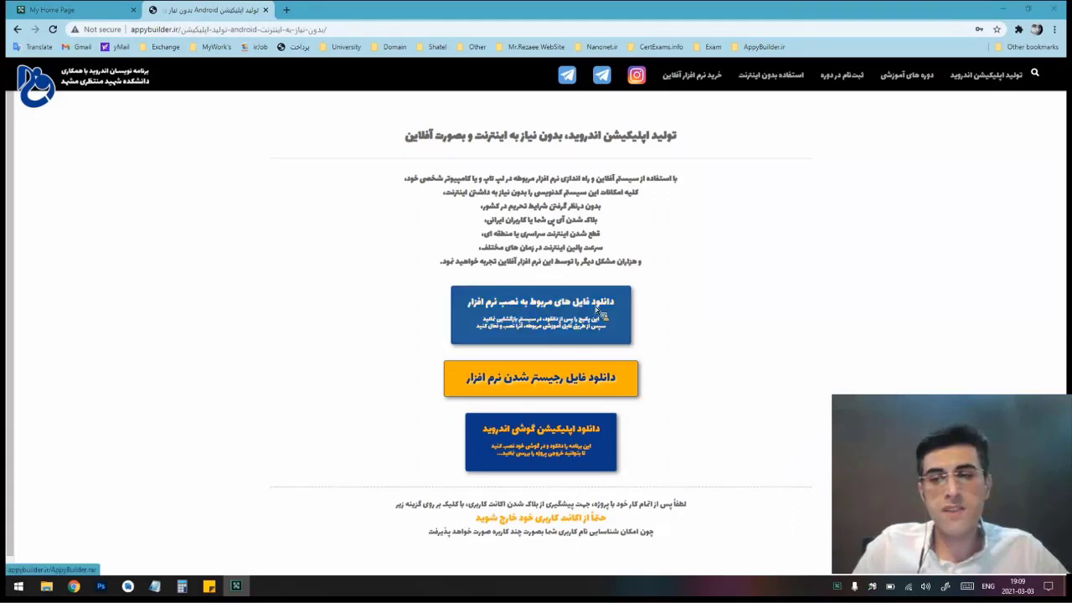
click(999, 10)
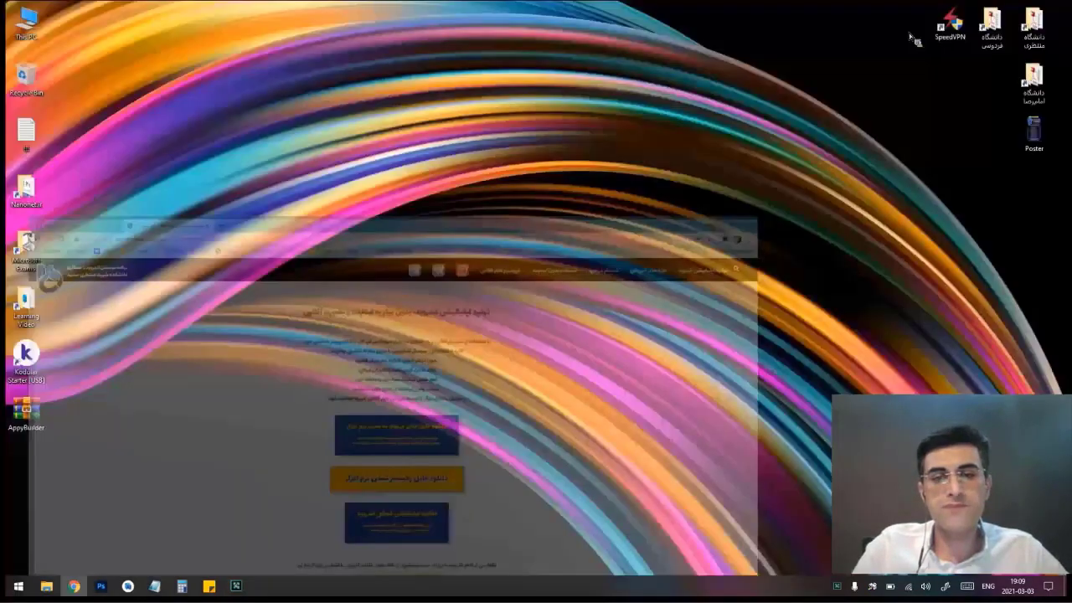
click(39, 415)
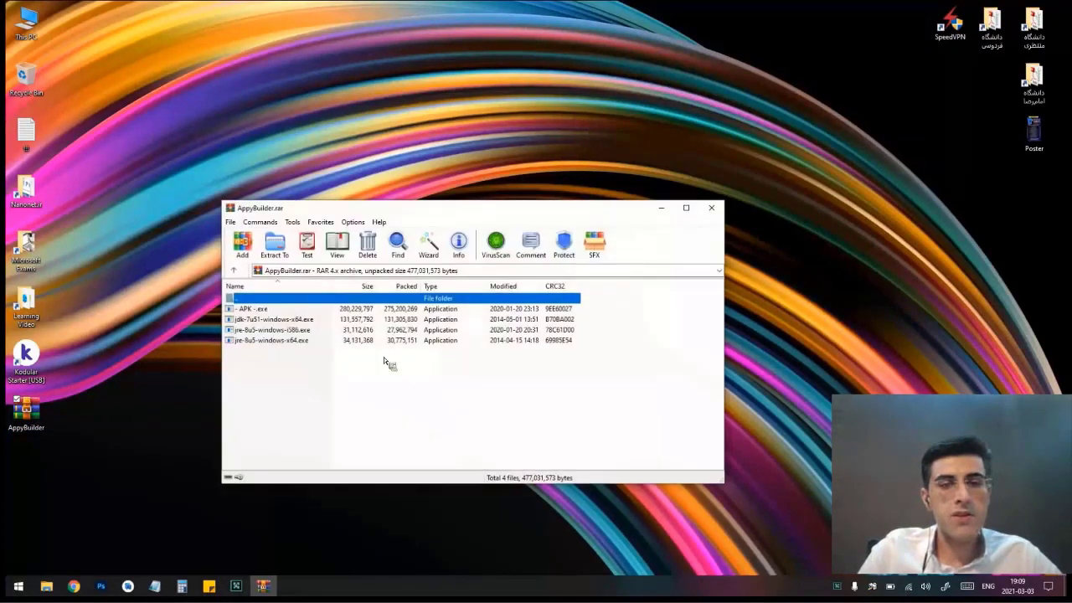
Step: Select the JDK installer and both JRE installers in the archive, leaving out - APK -.exe
drag(333, 359, 272, 306)
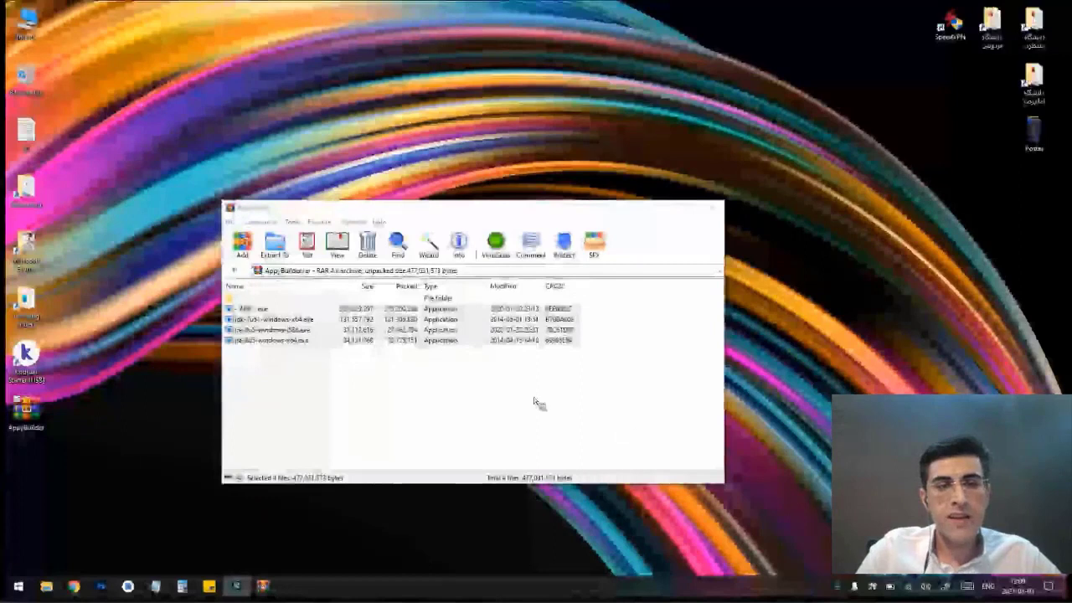
drag(453, 376, 412, 311)
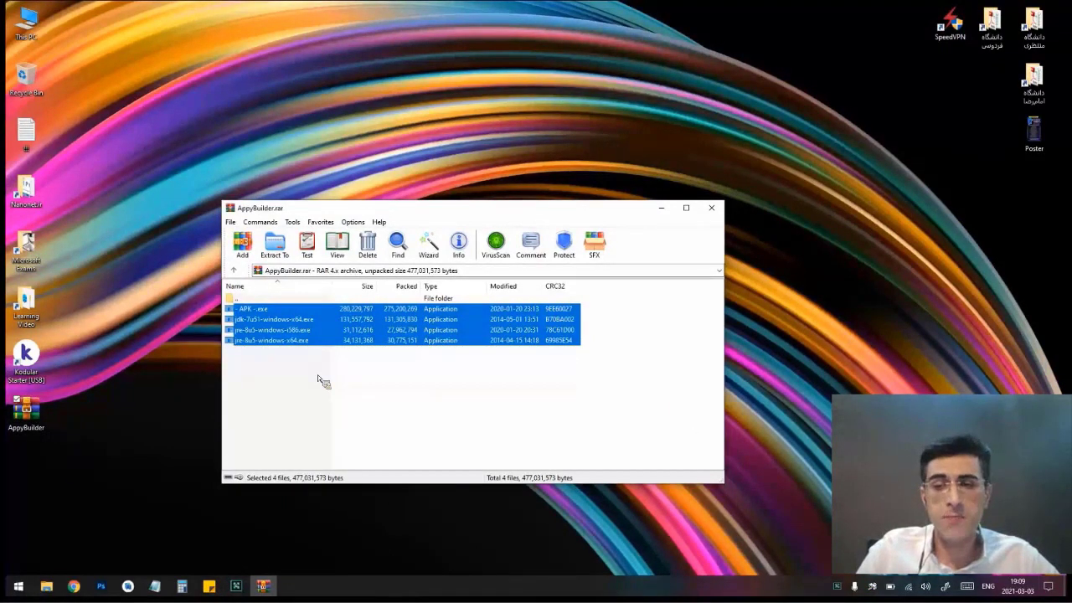
ctrl+click(287, 310)
click(772, 461)
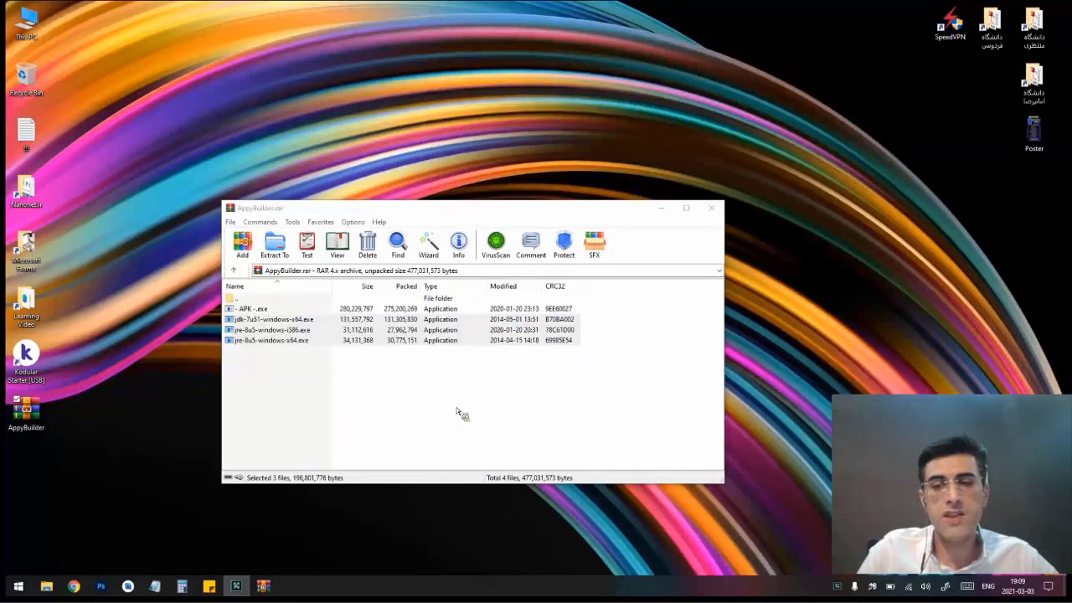
drag(286, 345, 206, 474)
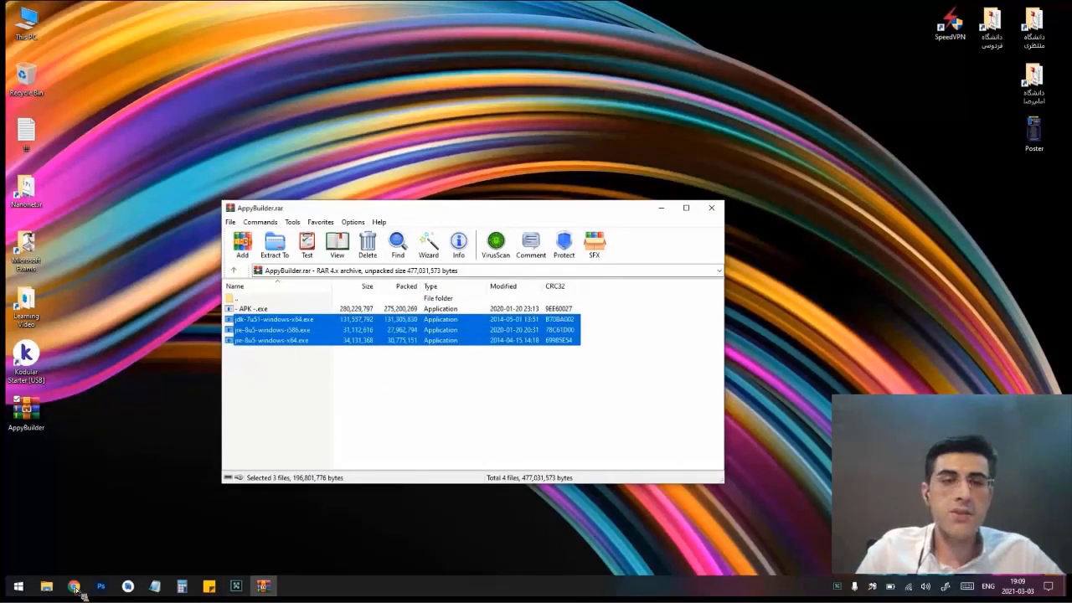
Step: Switch to Chrome, search Google for "jre" in a new tab and open Oracle's Java SE Runtime Environment 8 downloads page
click(79, 590)
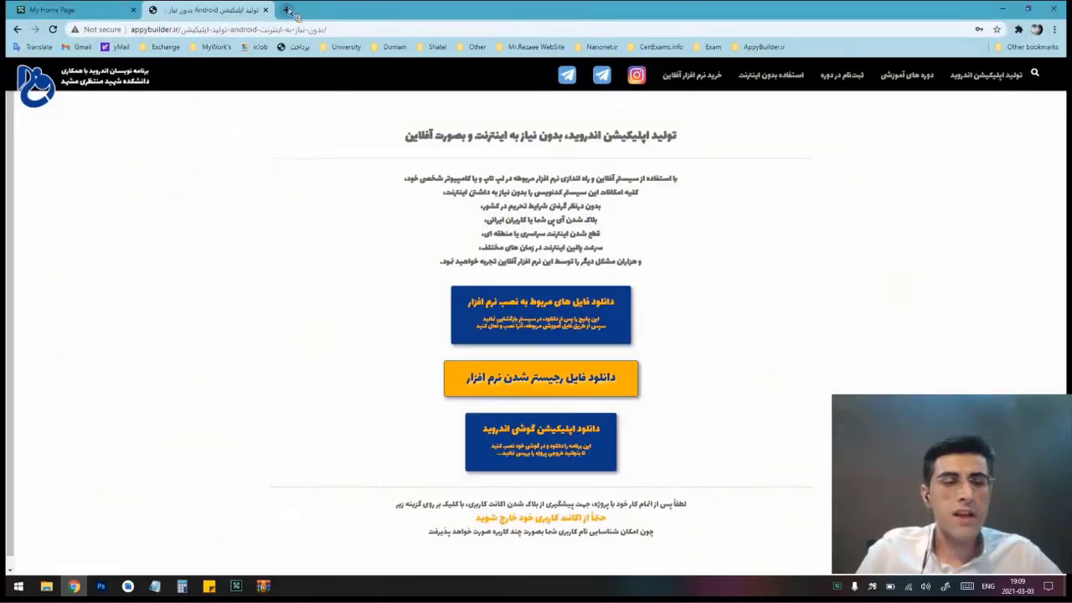
click(288, 10)
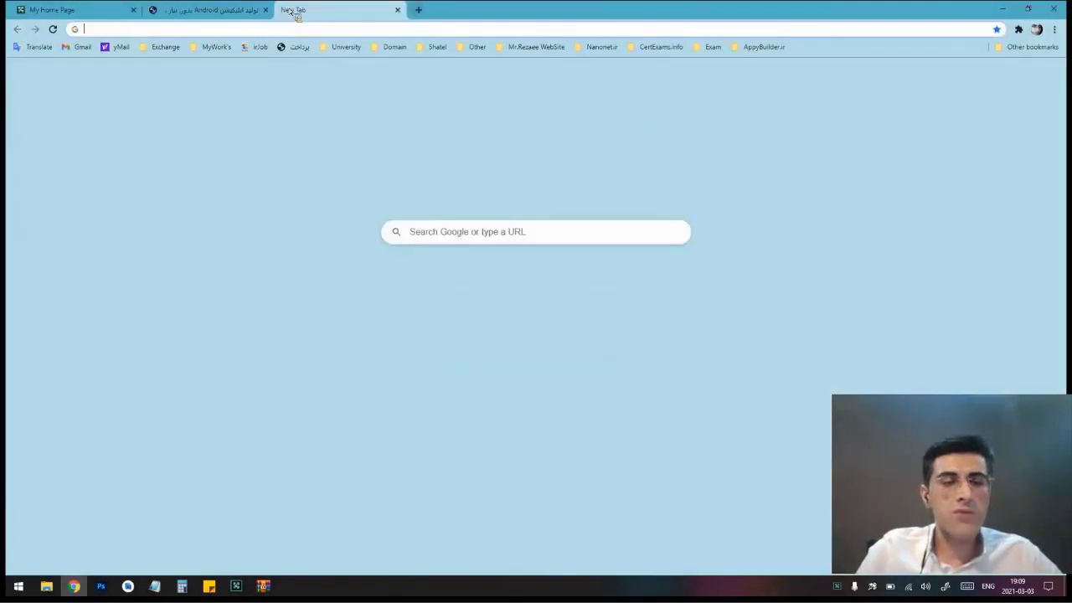
text(rjre)
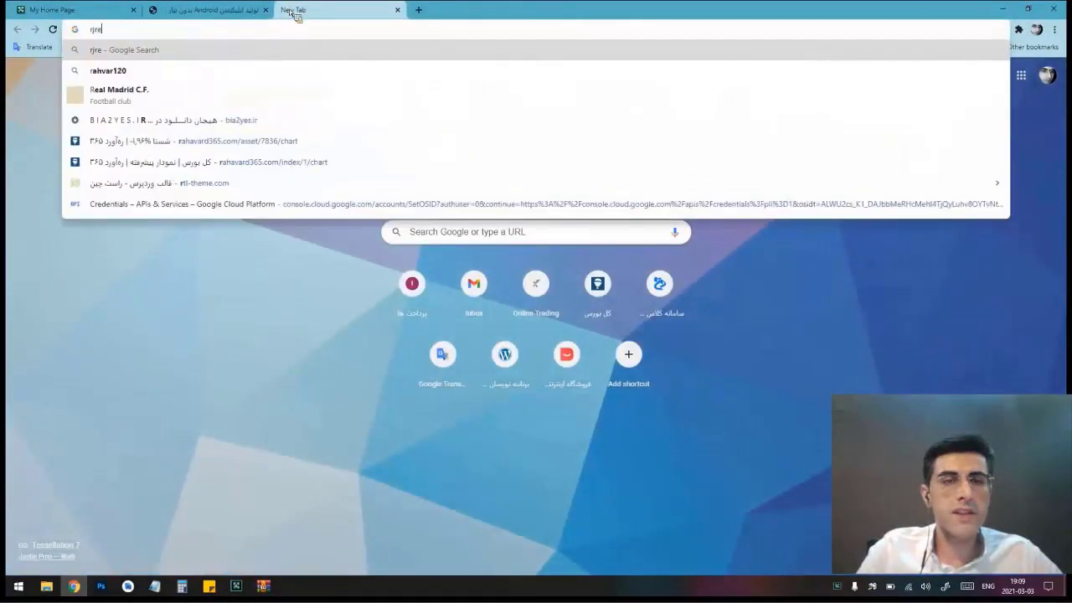
key(Return)
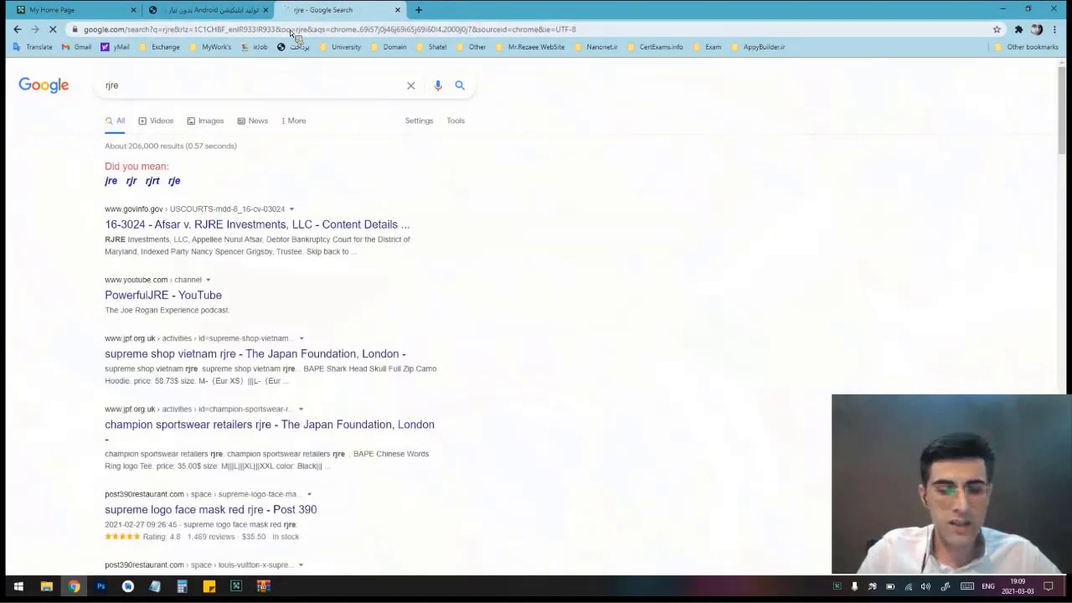
click(290, 30)
text(jre)
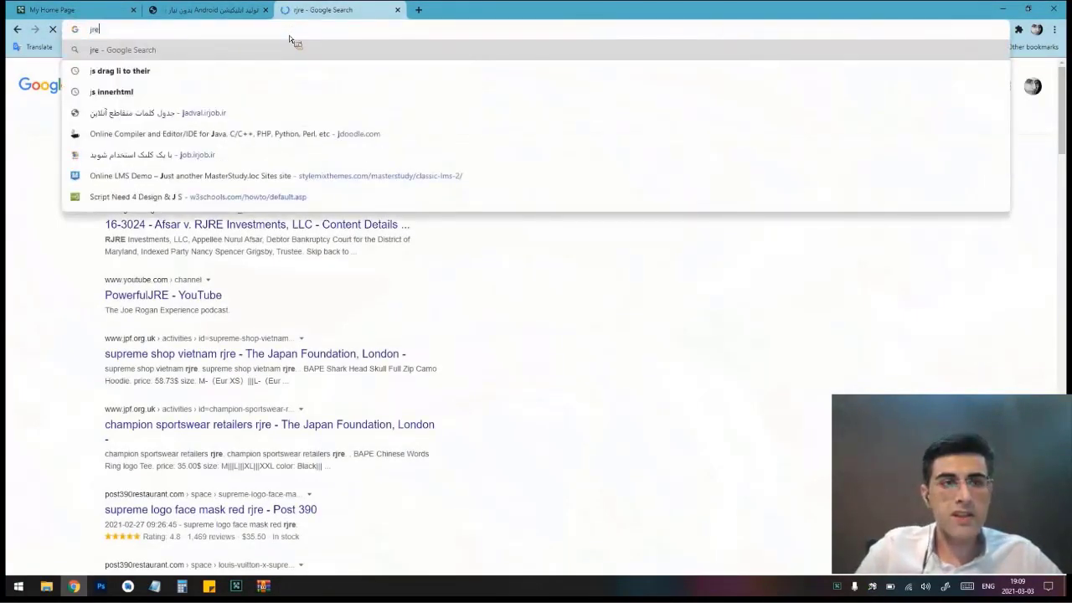
key(Return)
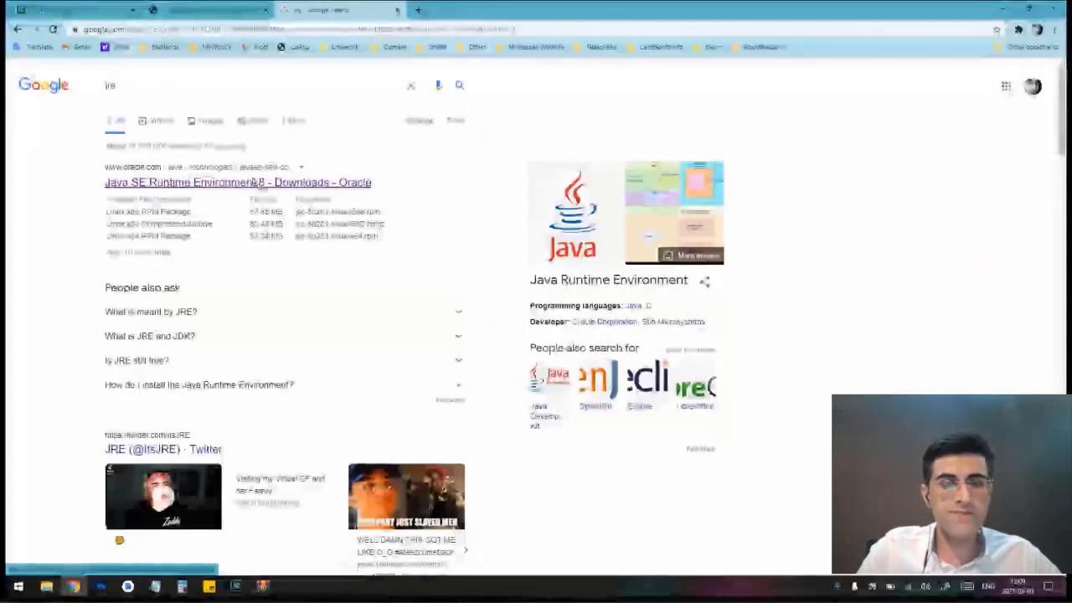
click(253, 183)
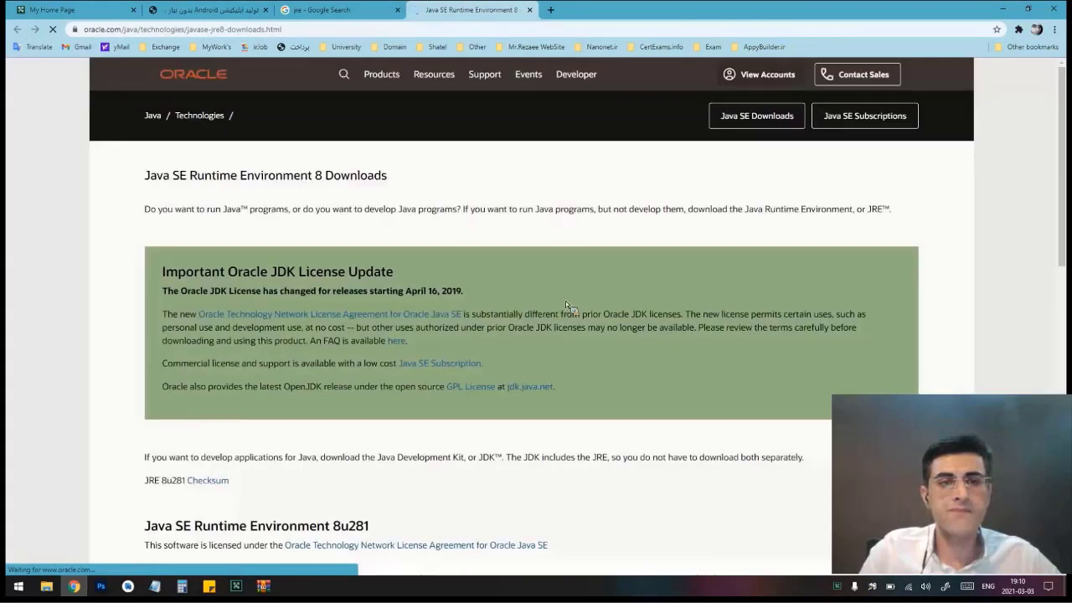
Step: Examine the Windows x86 and x64 packages in the JRE 8u281 download list, and close the Oracle and search tabs
scroll(566, 305, down, 1)
scroll(566, 305, down, 2)
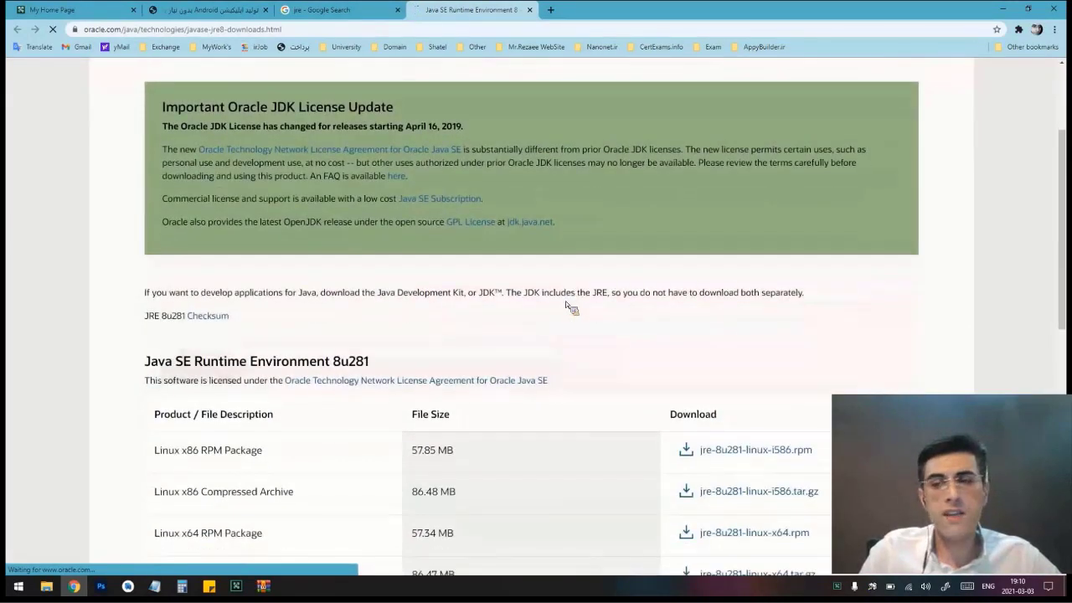
scroll(347, 226, down, 3)
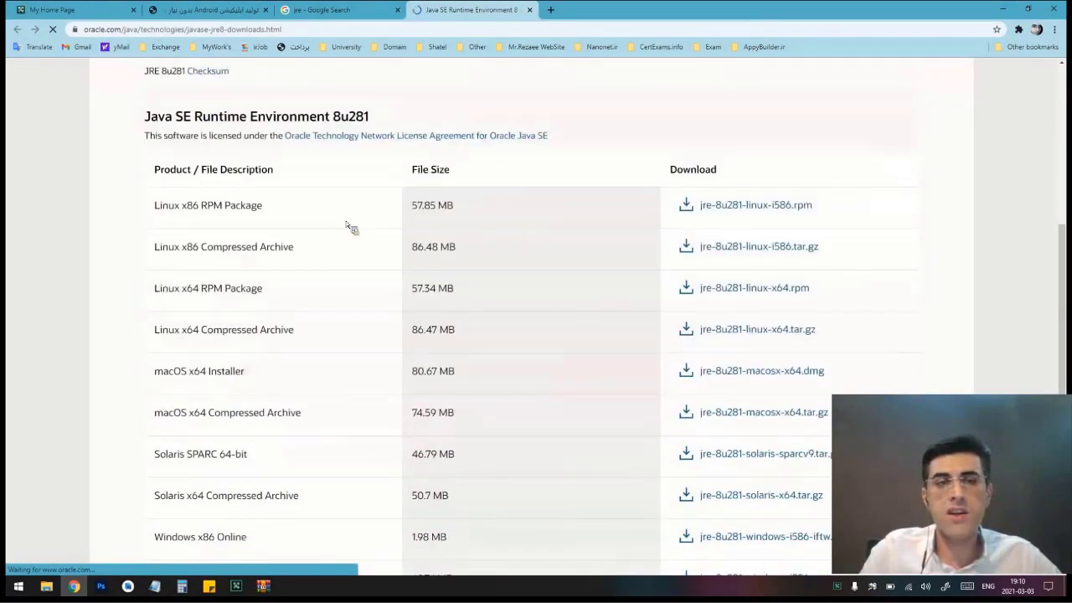
scroll(211, 331, down, 1)
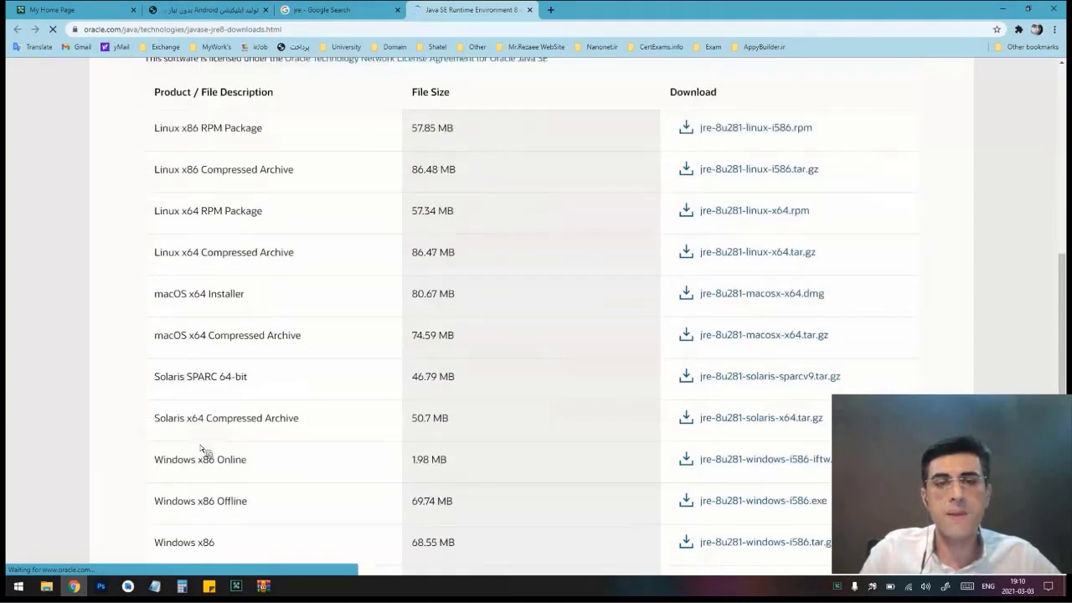
scroll(221, 329, down, 2)
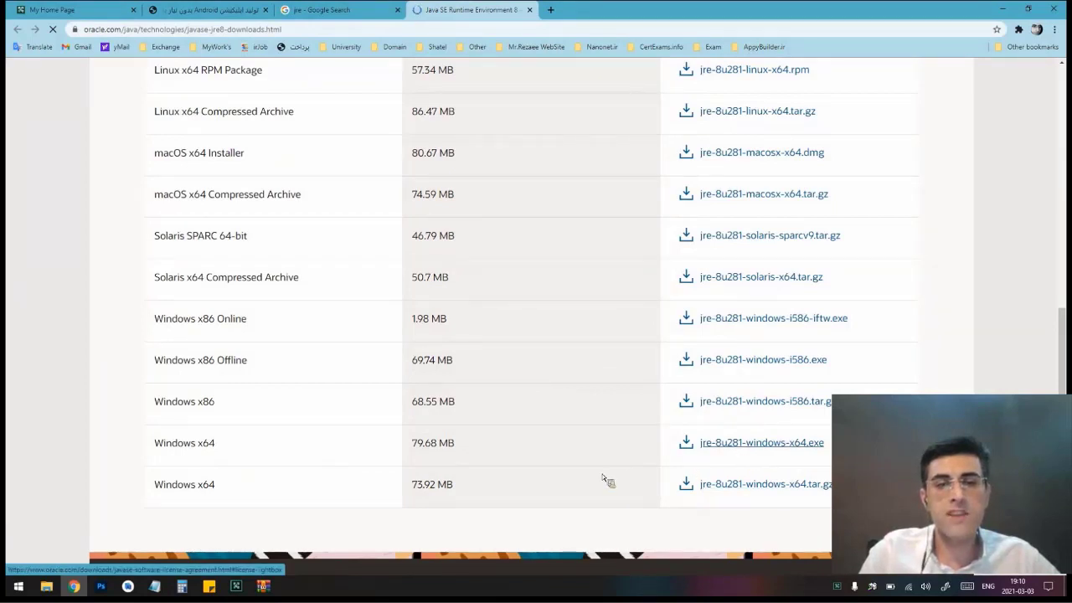
click(529, 10)
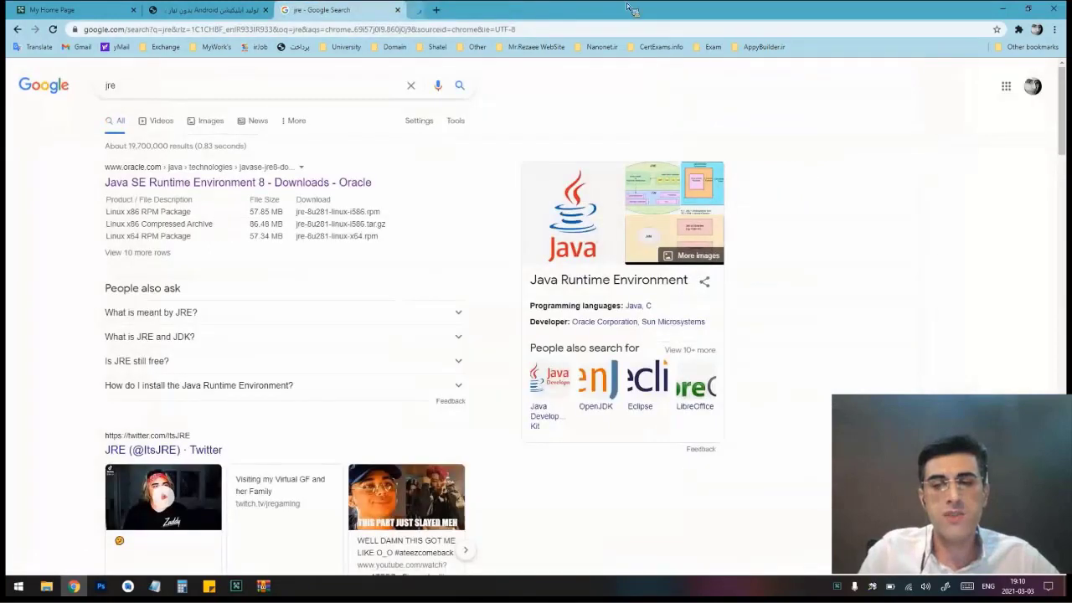
key(ctrl+w)
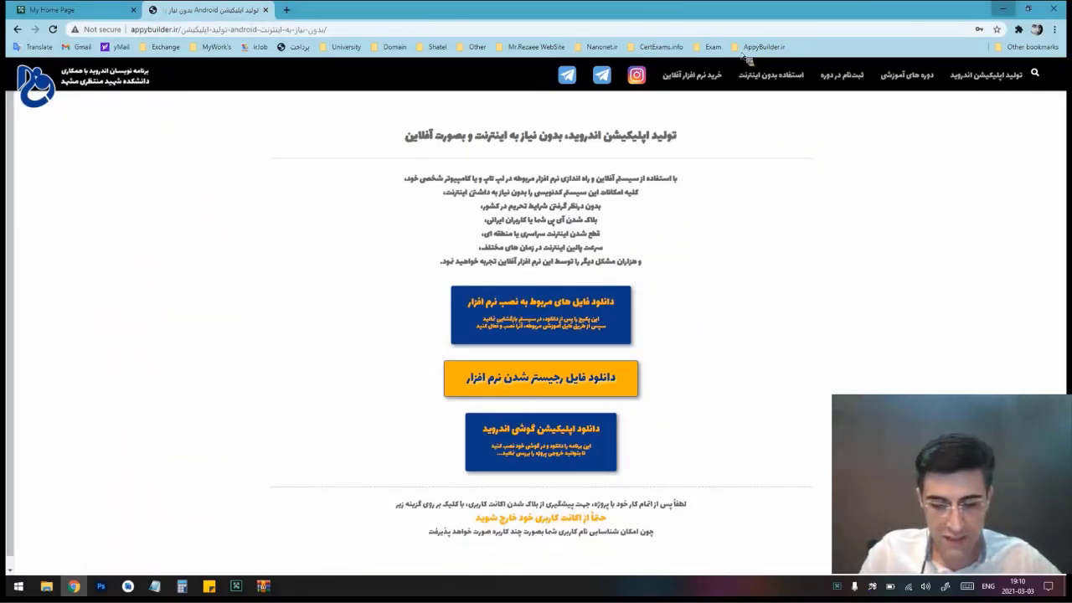
Step: Return to the archive, extract - APK -.exe to the desktop and decline the installer's introductory notice
click(1008, 8)
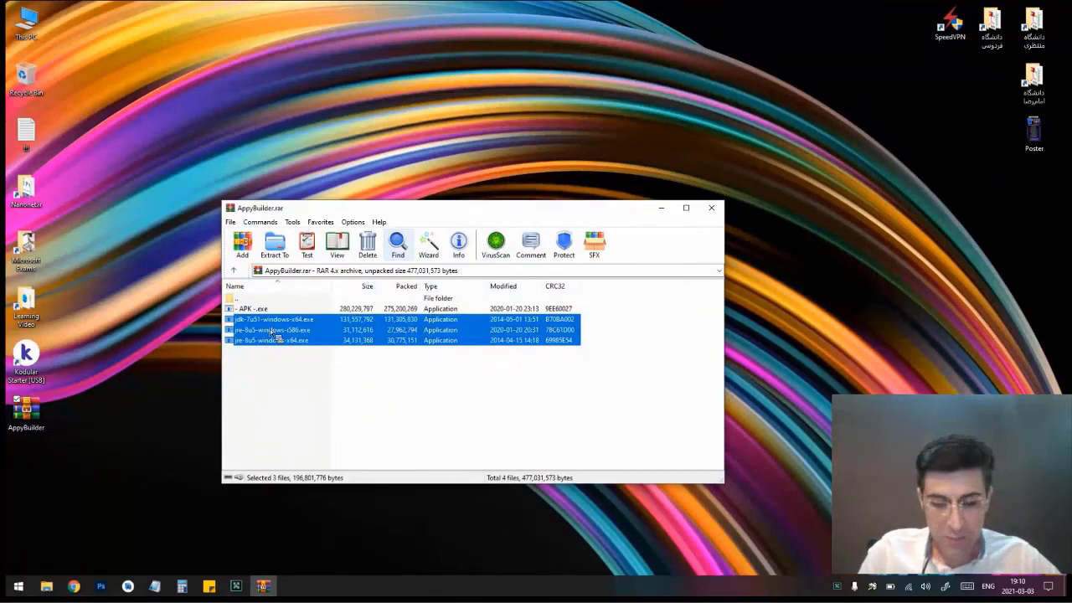
key(Up)
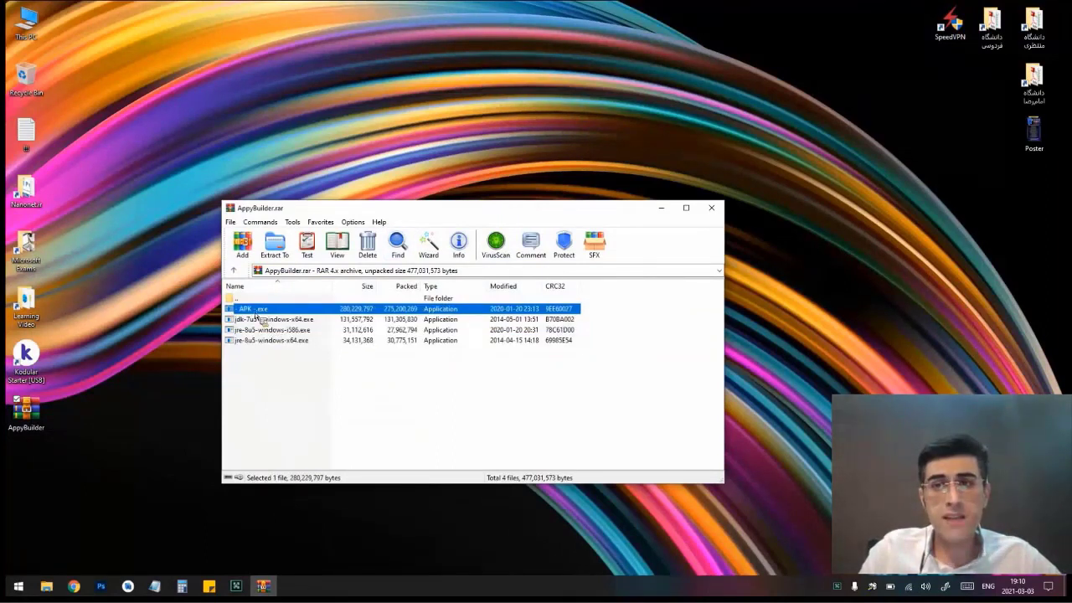
drag(255, 310, 347, 132)
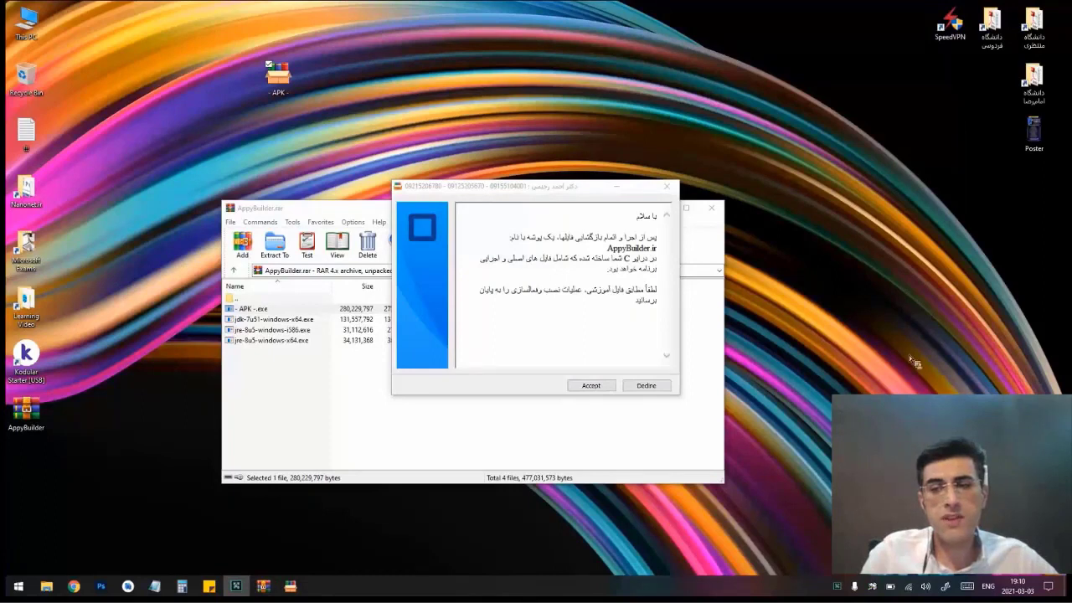
click(648, 386)
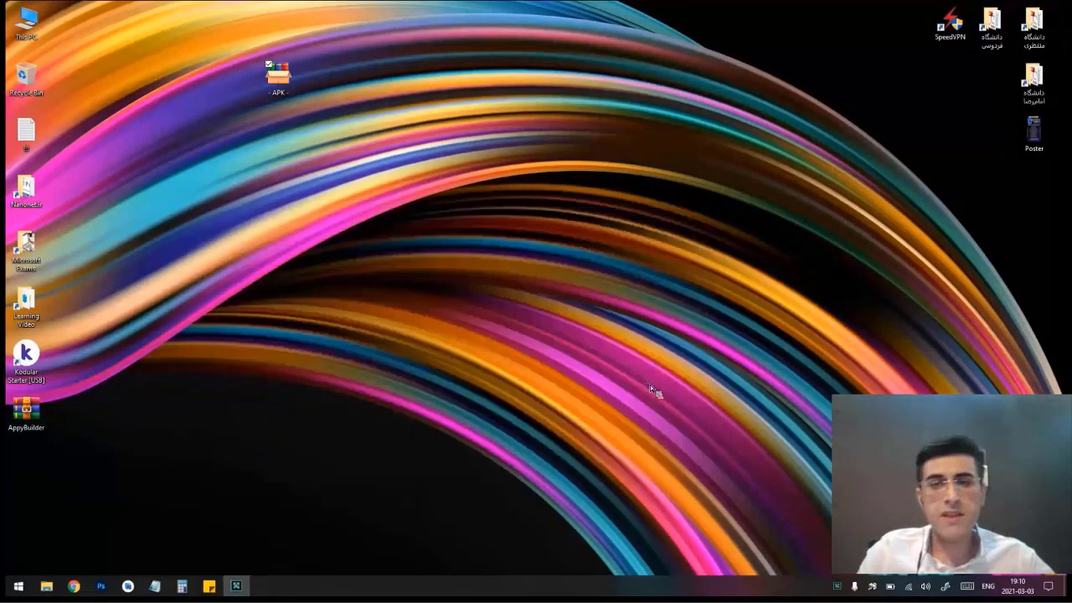
Step: Open the - APK - folder on the My Work's (D:) drive, highlight its extracted files and select regOK
double_click(29, 29)
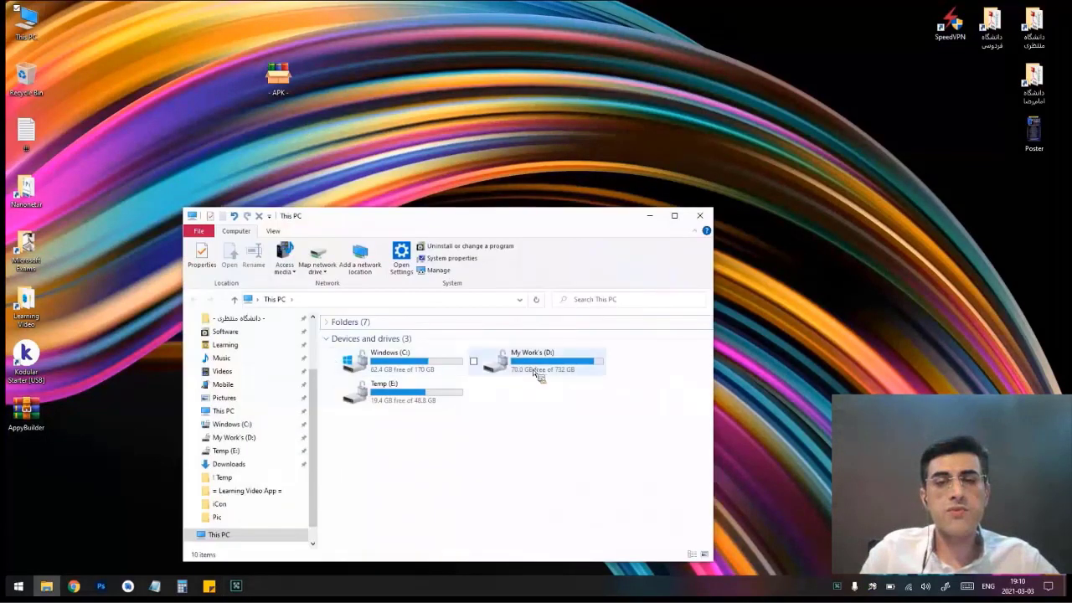
double_click(535, 373)
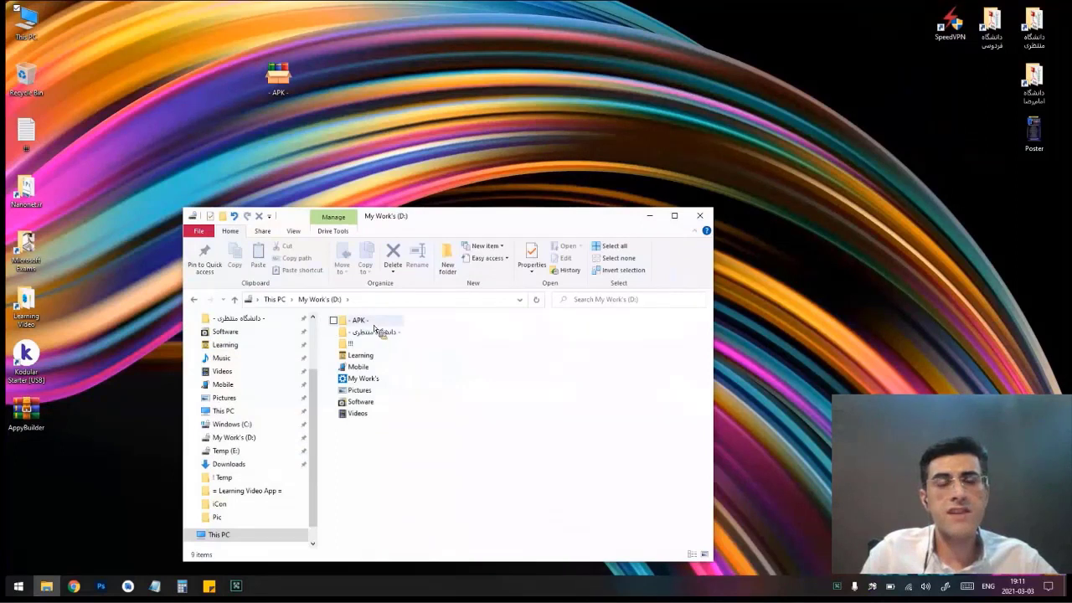
click(374, 324)
double_click(373, 327)
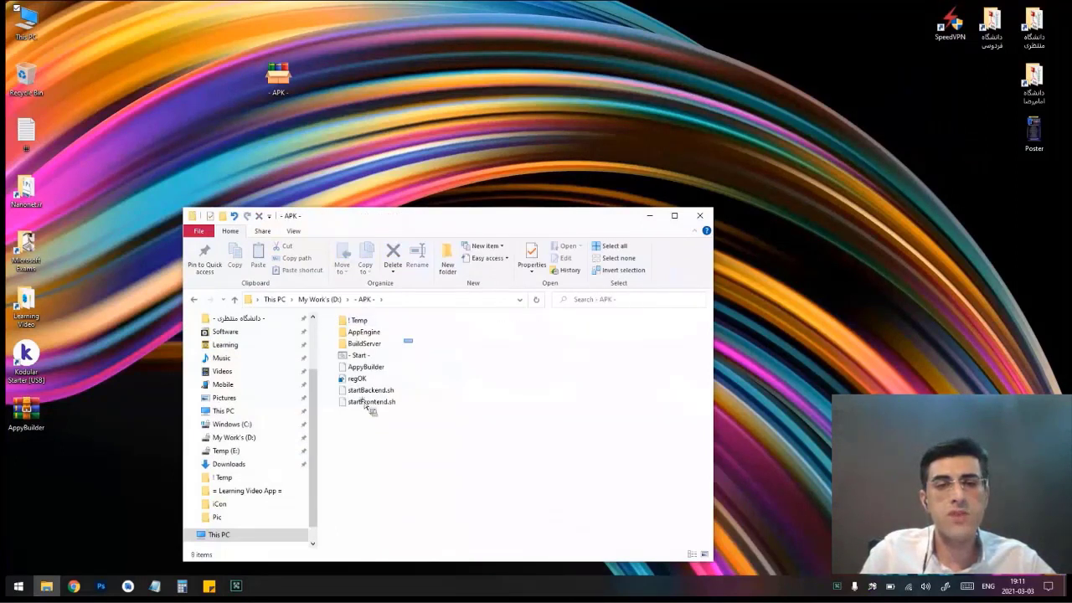
drag(408, 412, 328, 327)
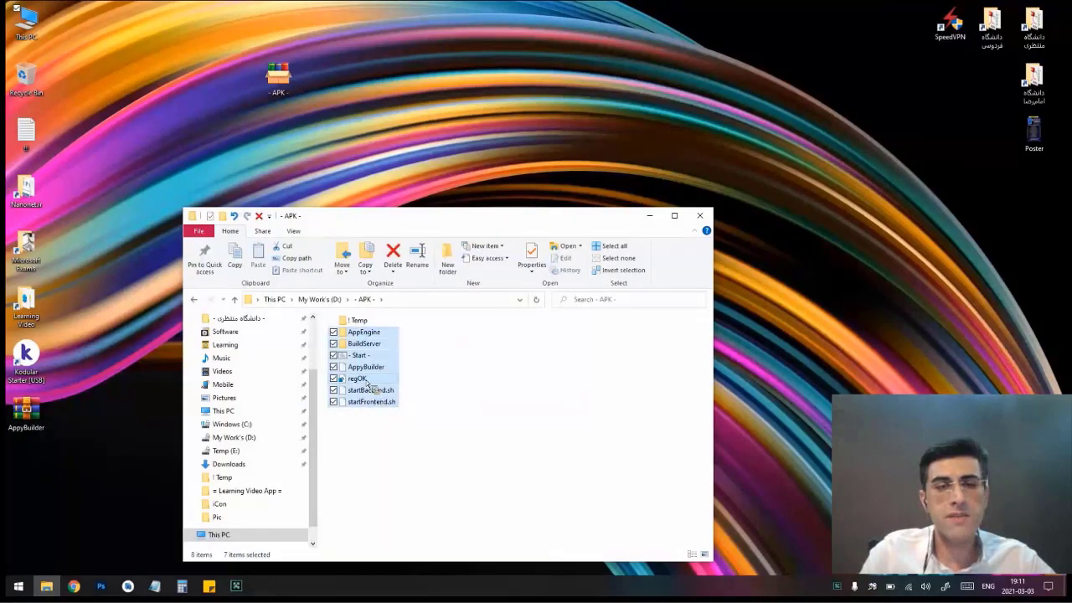
click(367, 381)
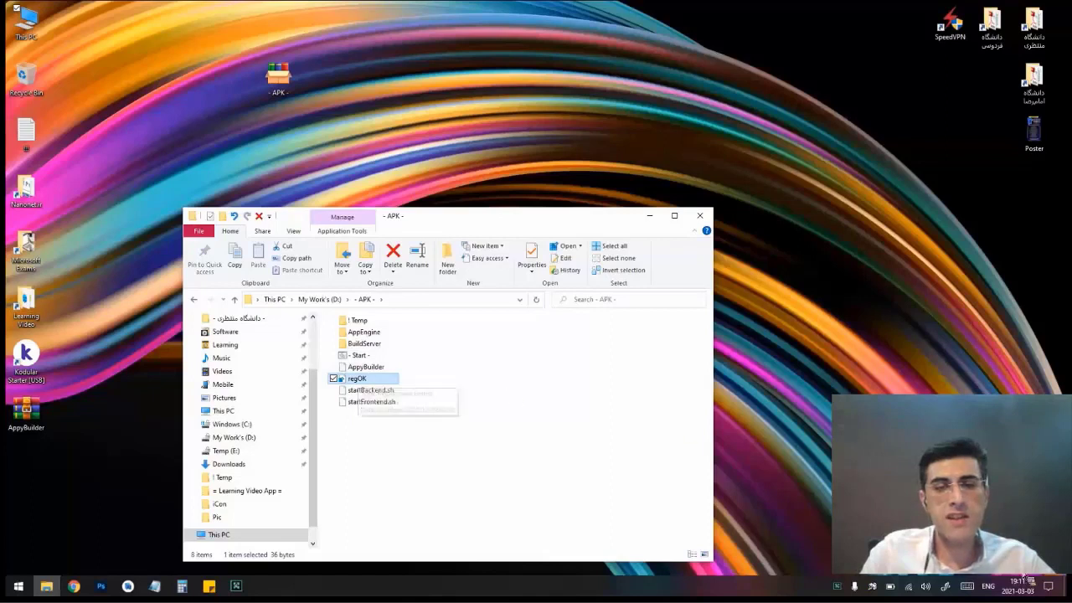
click(1029, 579)
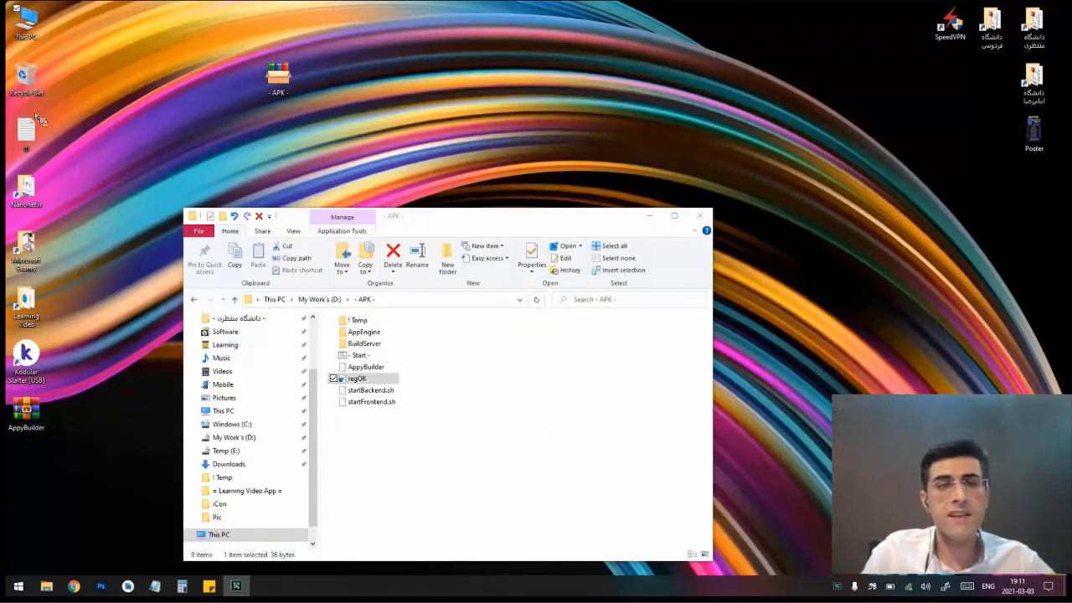
Step: Open the advanced system properties from This PC's properties and open the user Path environment variable for editing
right_click(10, 26)
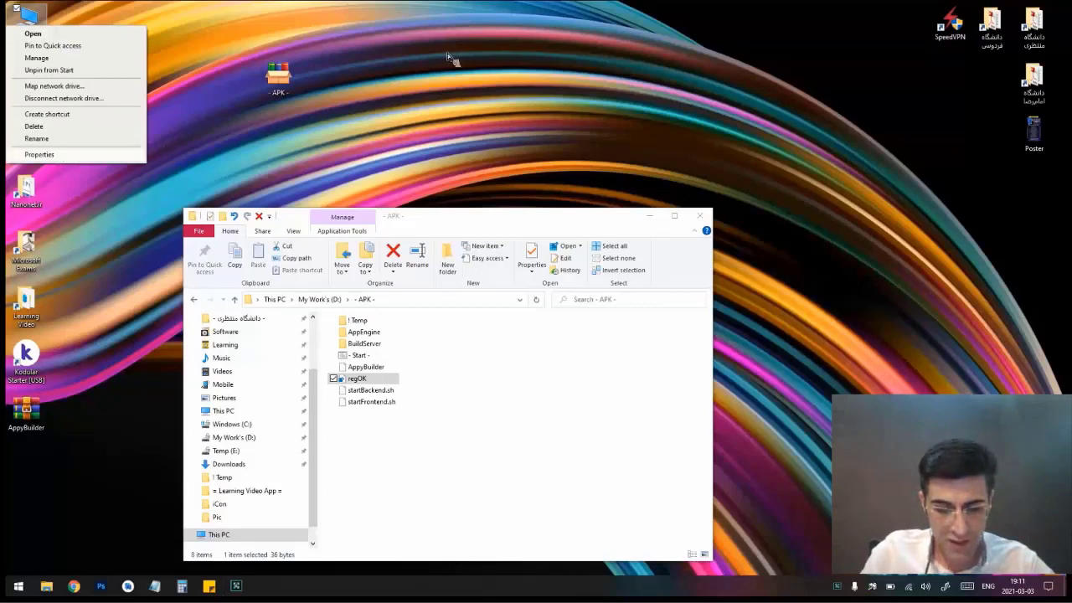
key(r)
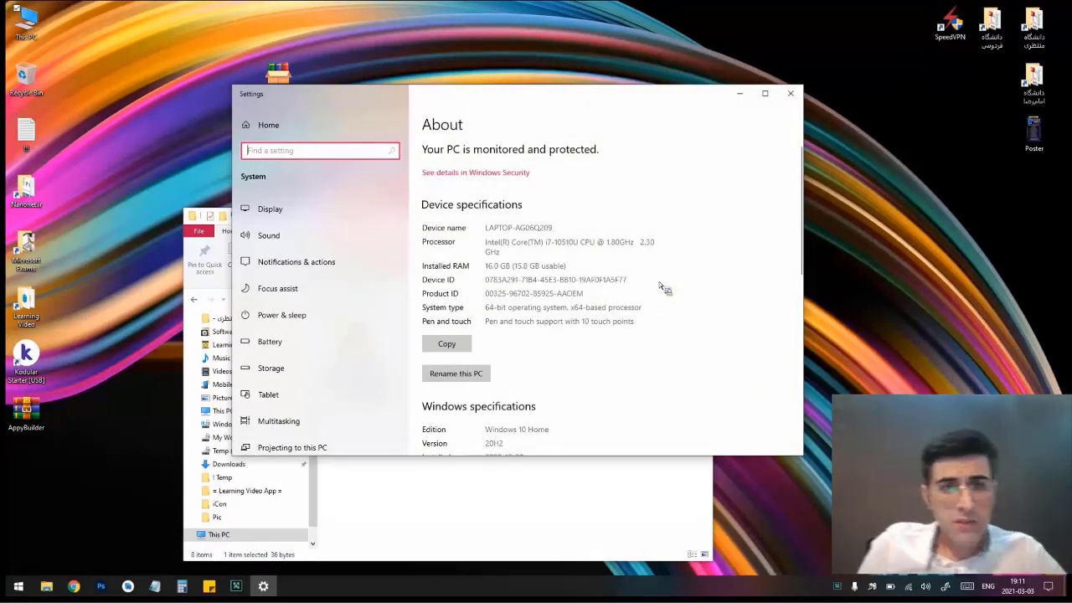
scroll(661, 287, down, 5)
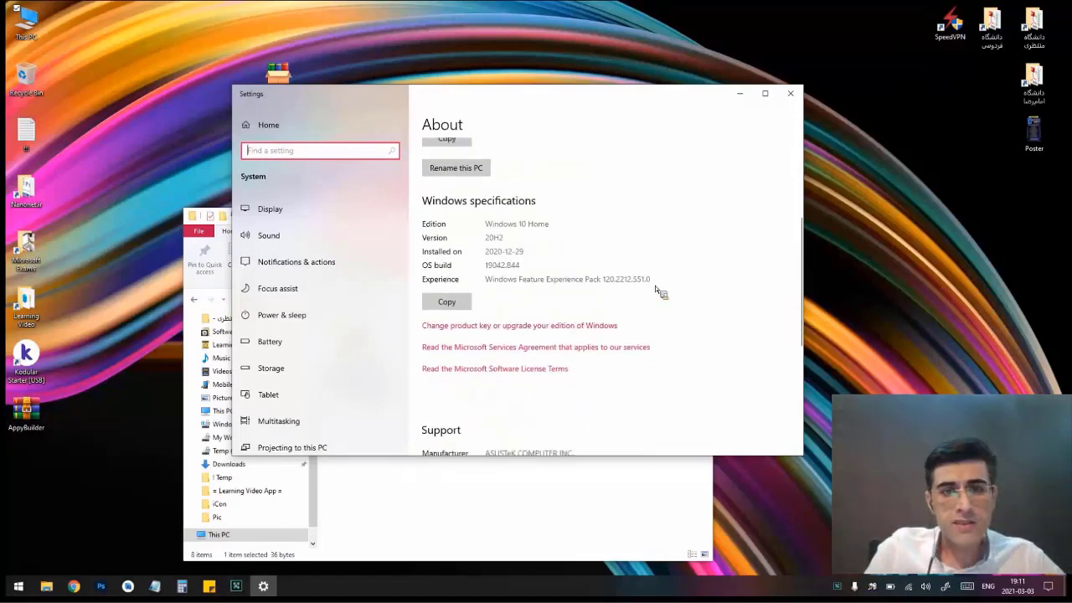
scroll(481, 375, down, 3)
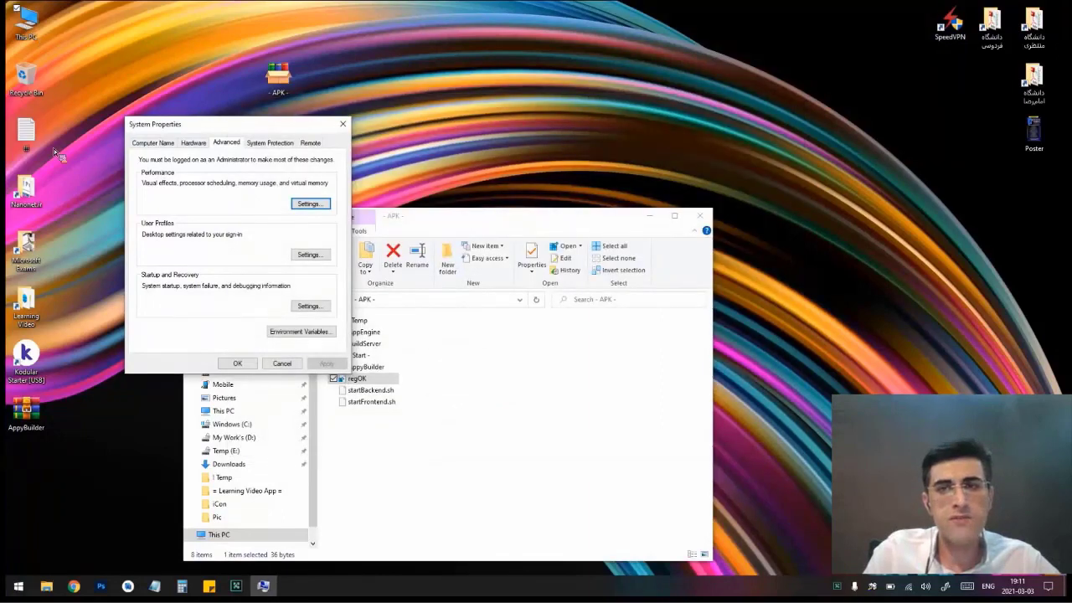
key(shift+F10)
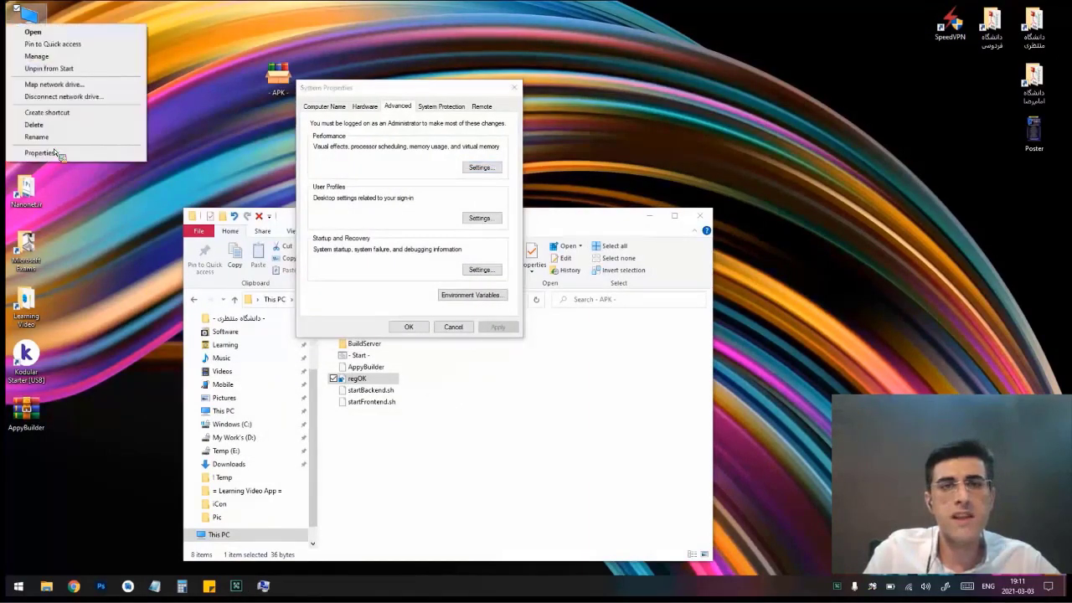
click(111, 199)
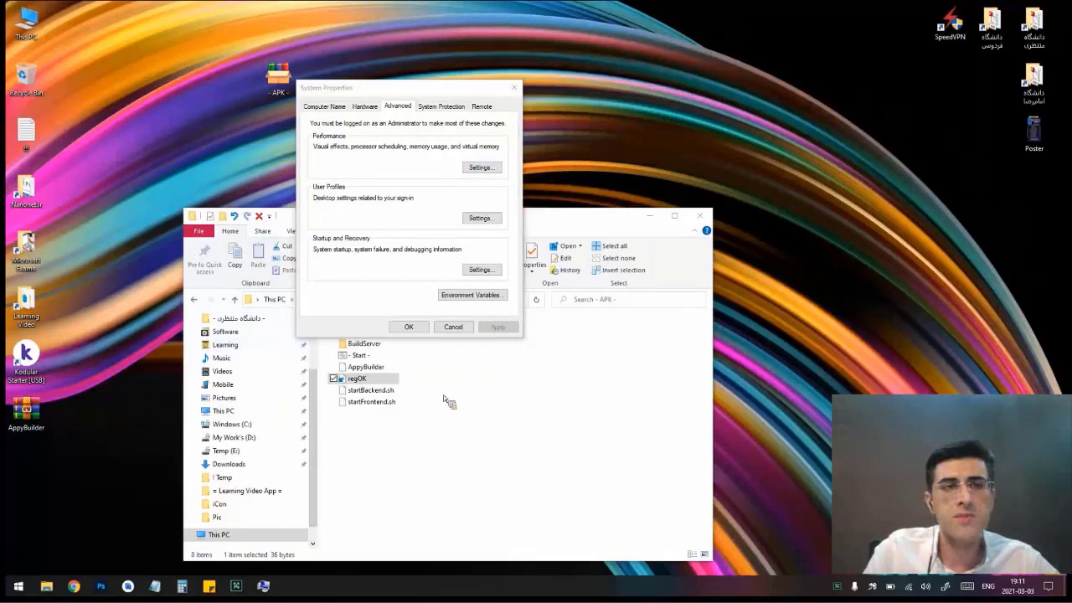
click(485, 298)
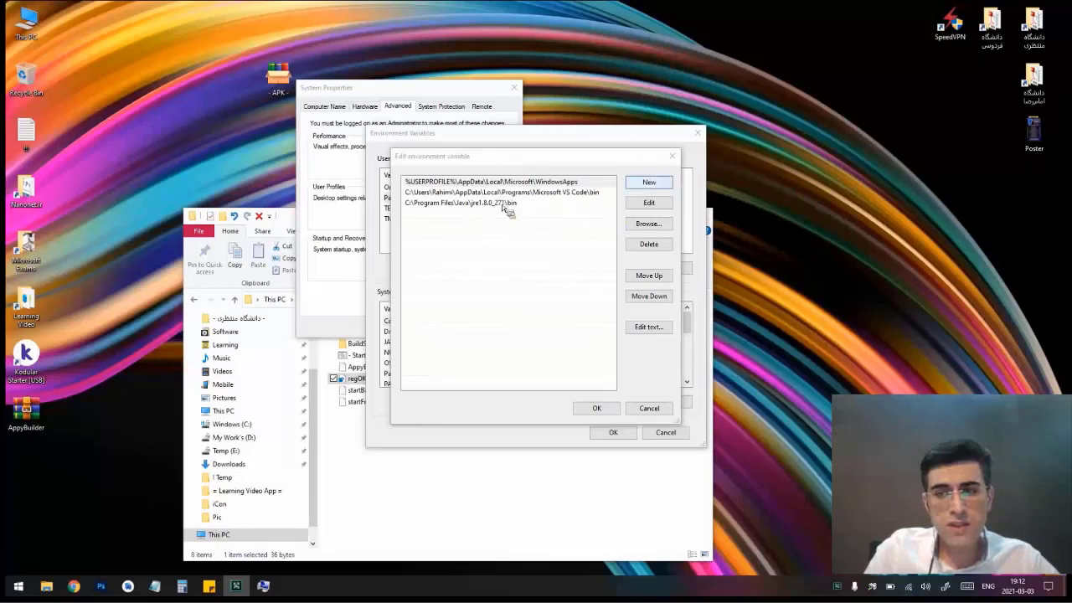
Step: Select the jre1.8.0_271 bin entry in the Path list and start a blank entry below it
click(493, 206)
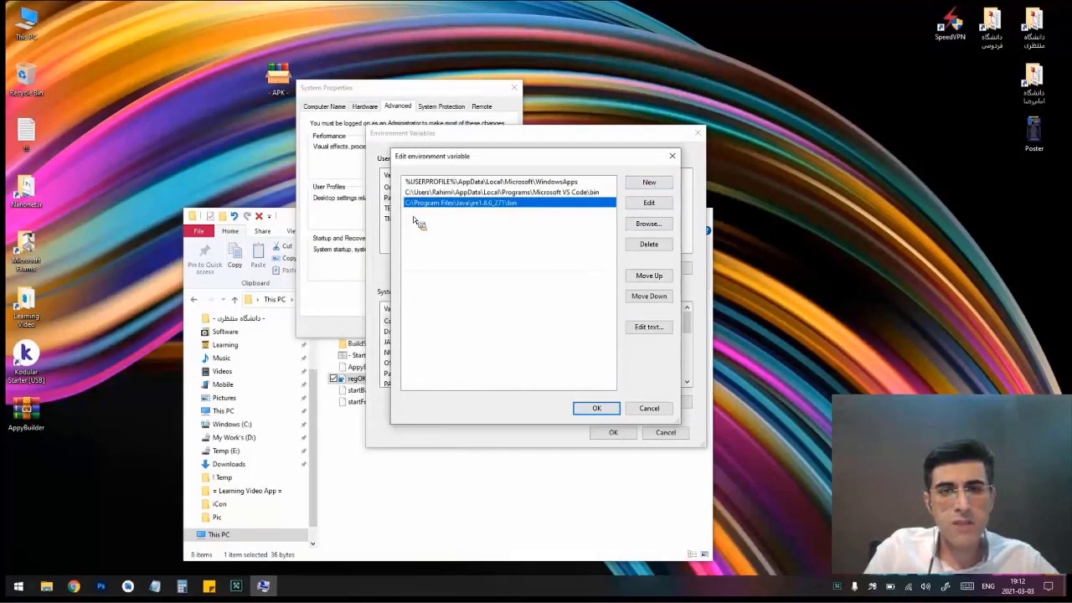
double_click(413, 216)
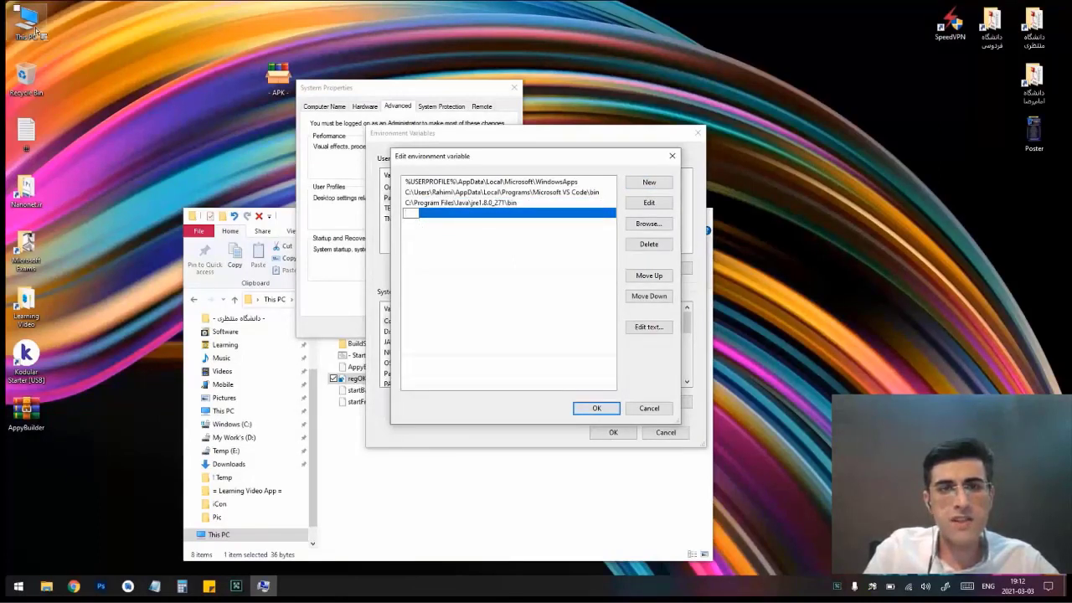
click(405, 163)
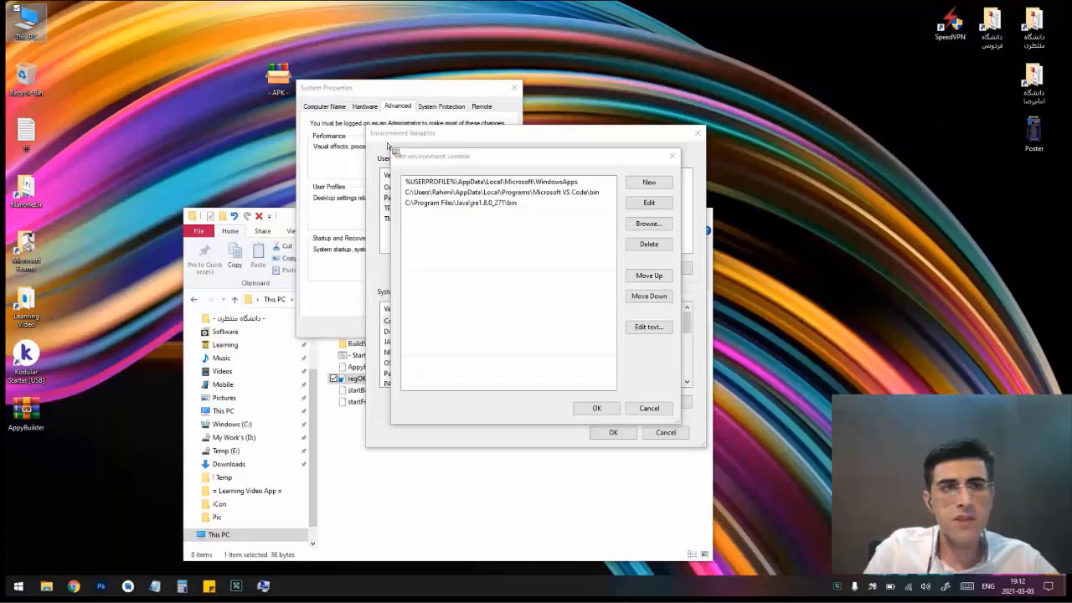
Step: Browse to C:\Program Files\Java, select the jdk1.8.0_202 folder and copy the Java folder's path
key(alt+Tab)
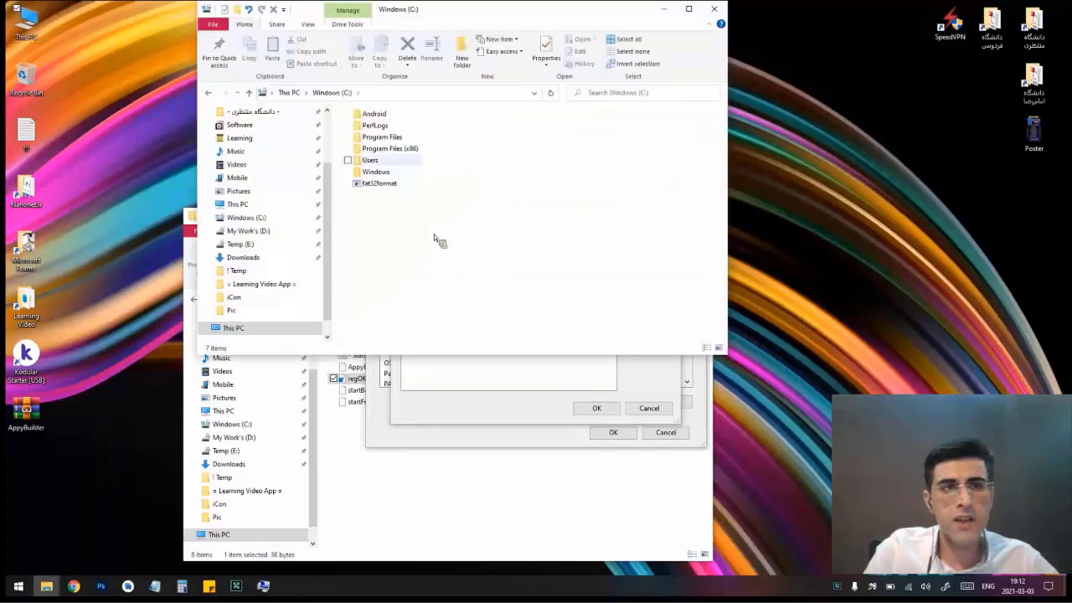
double_click(377, 137)
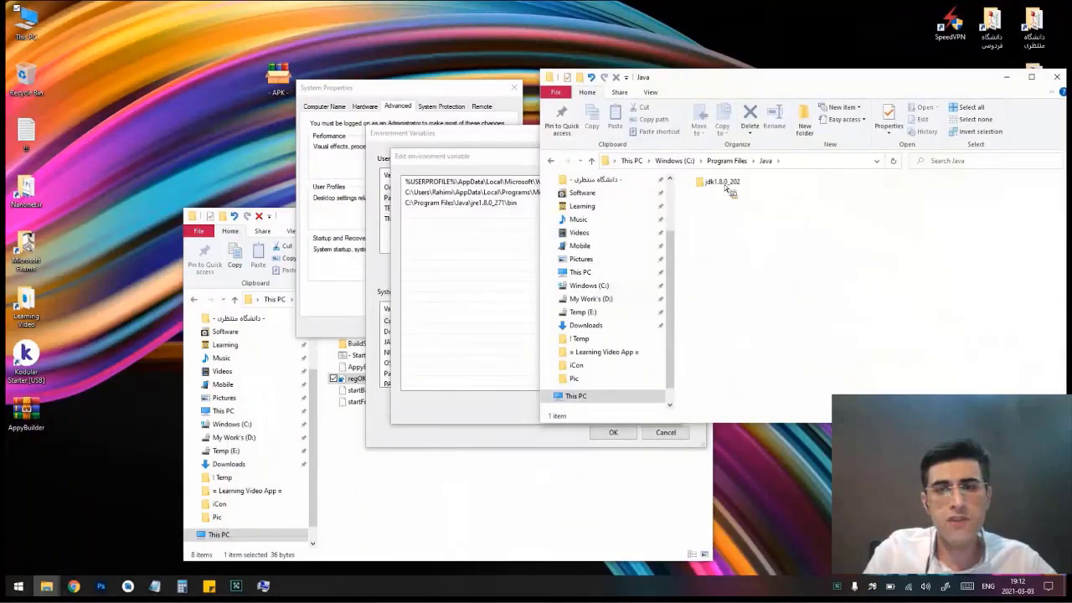
click(725, 184)
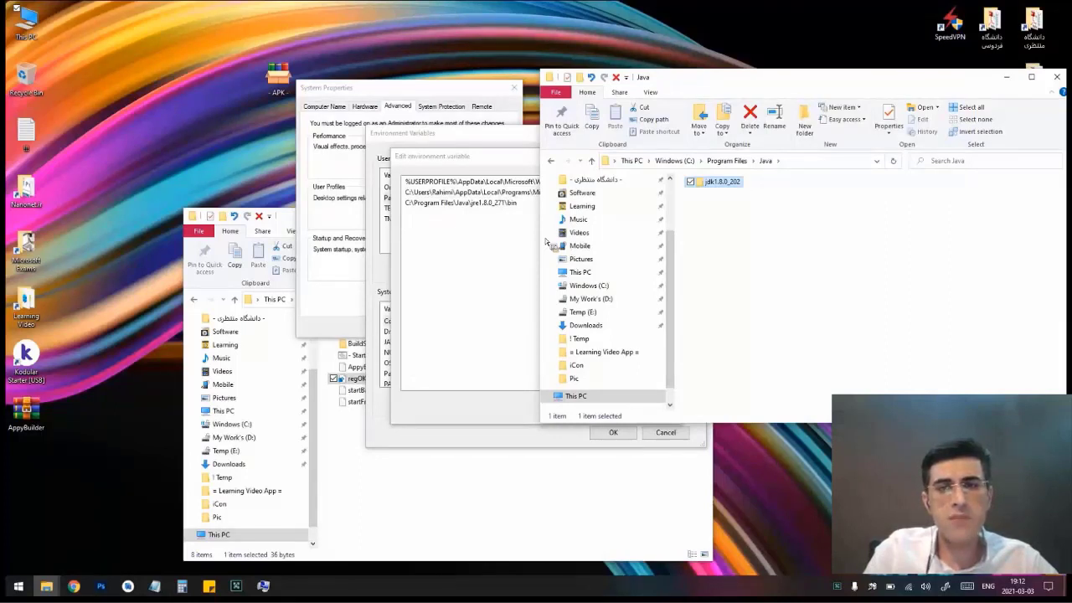
click(712, 162)
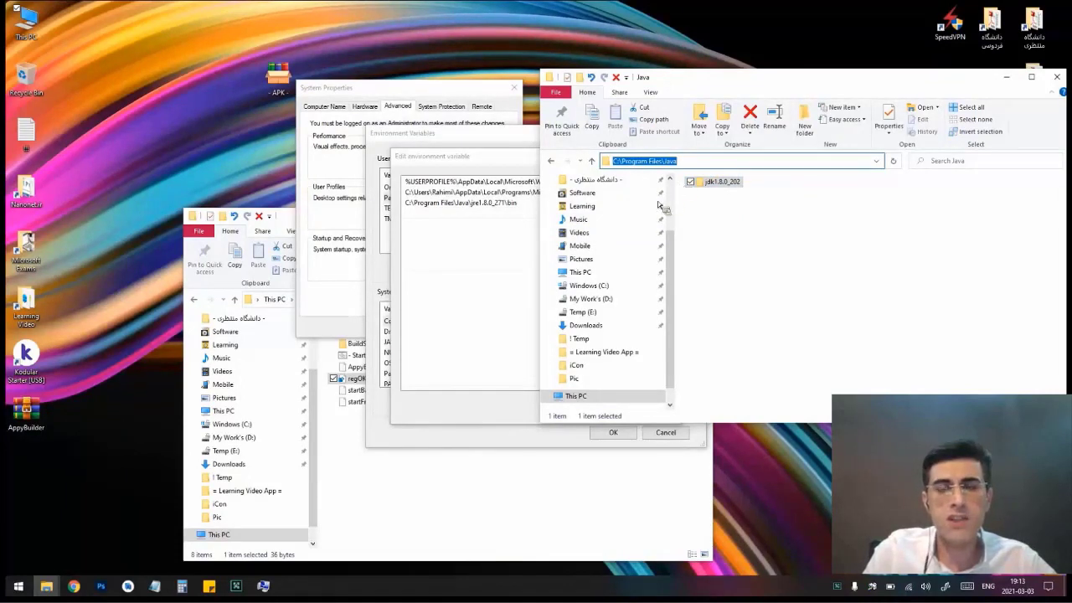
right_click(708, 161)
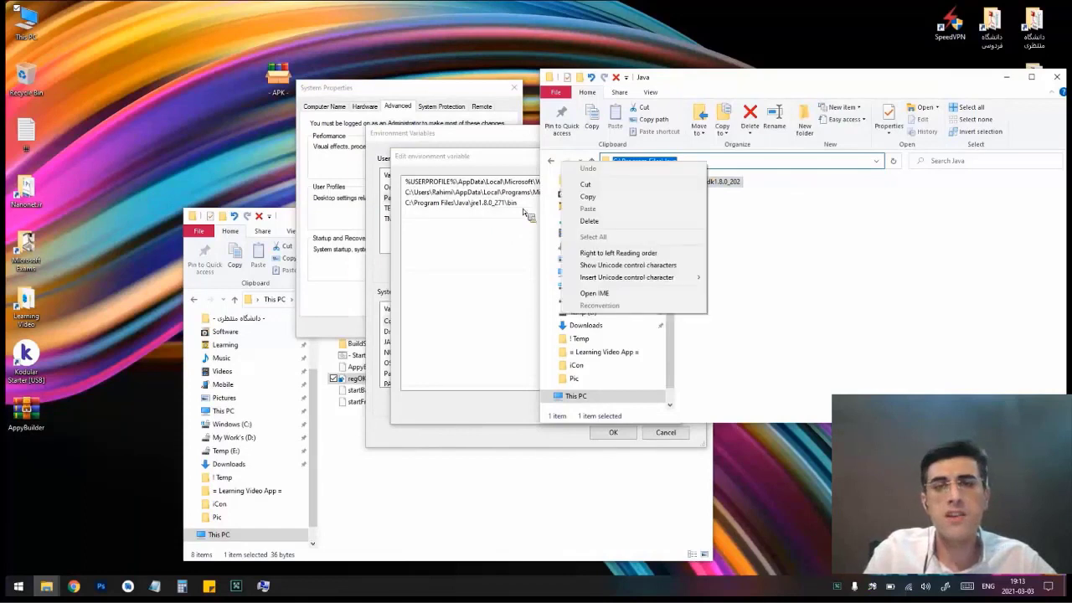
click(642, 195)
Step: Try to add the copied Java folder path as a new Path entry and cancel editing the variable
click(470, 208)
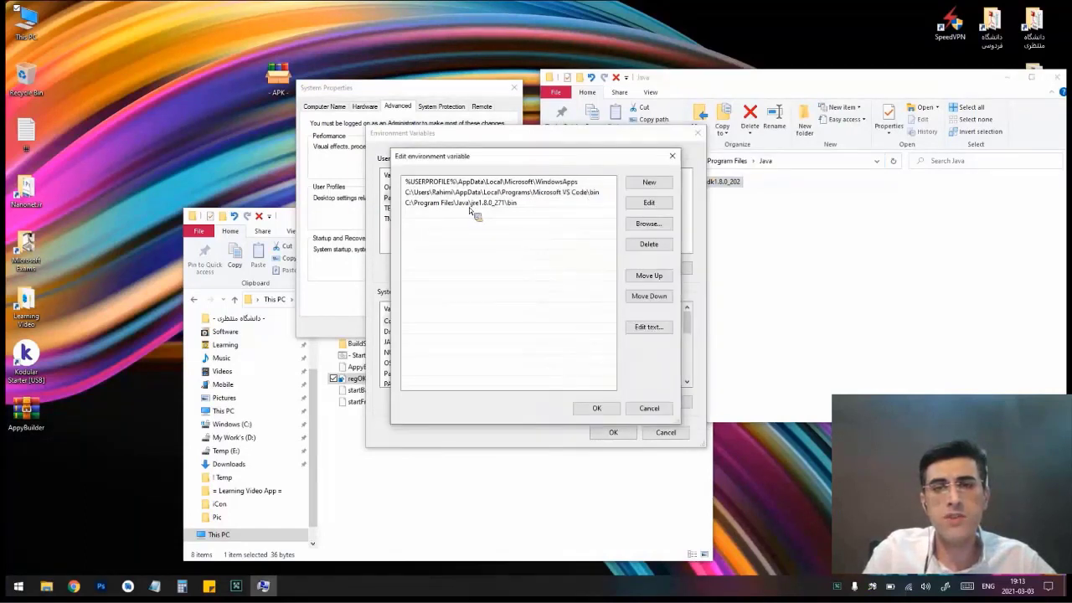
double_click(470, 211)
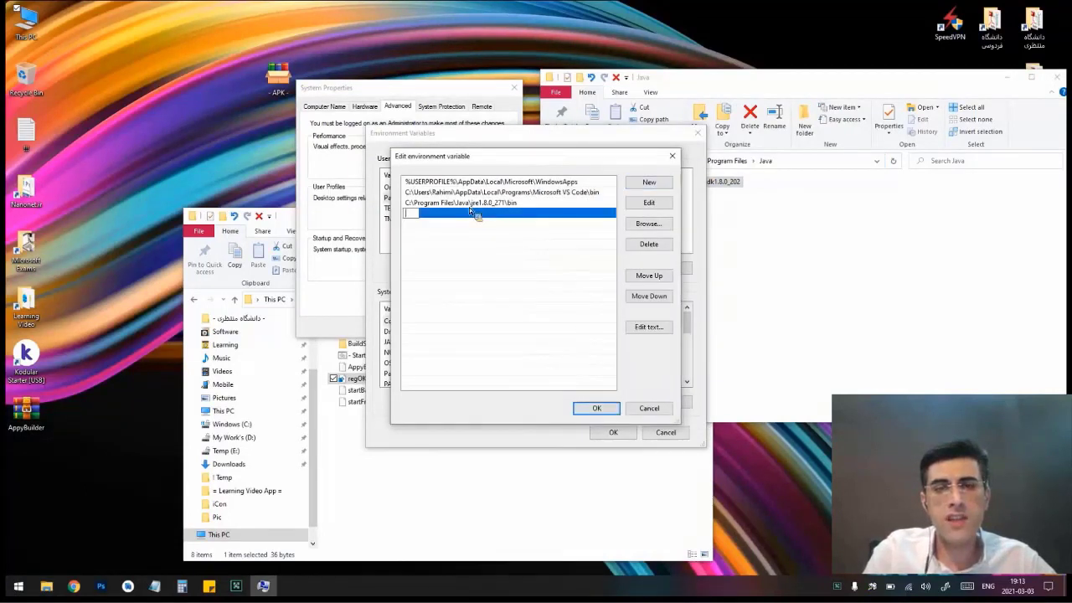
key(ctrl+v)
key(Escape)
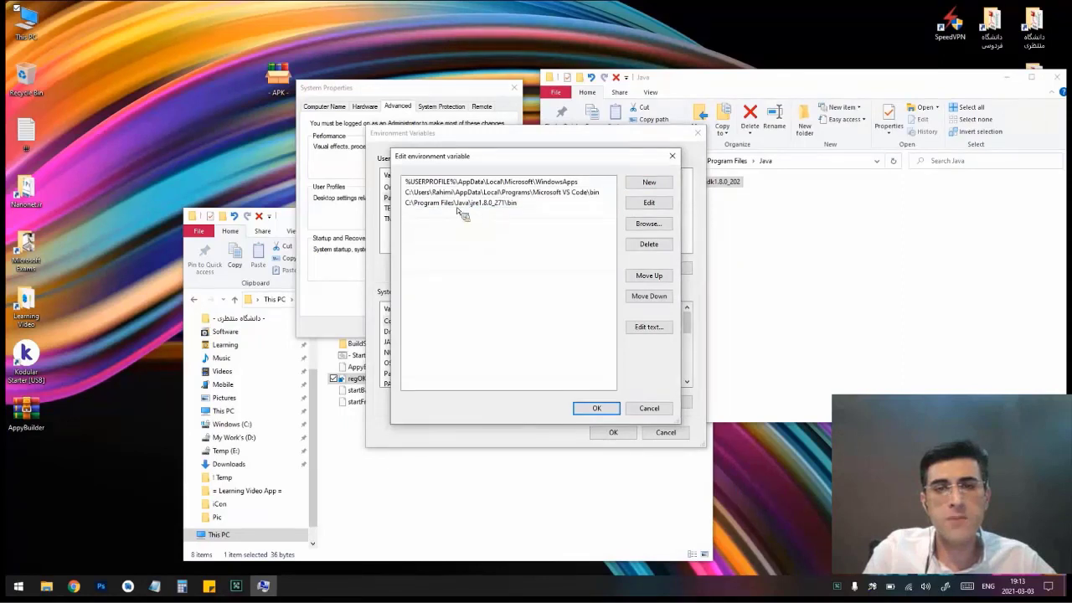
click(649, 408)
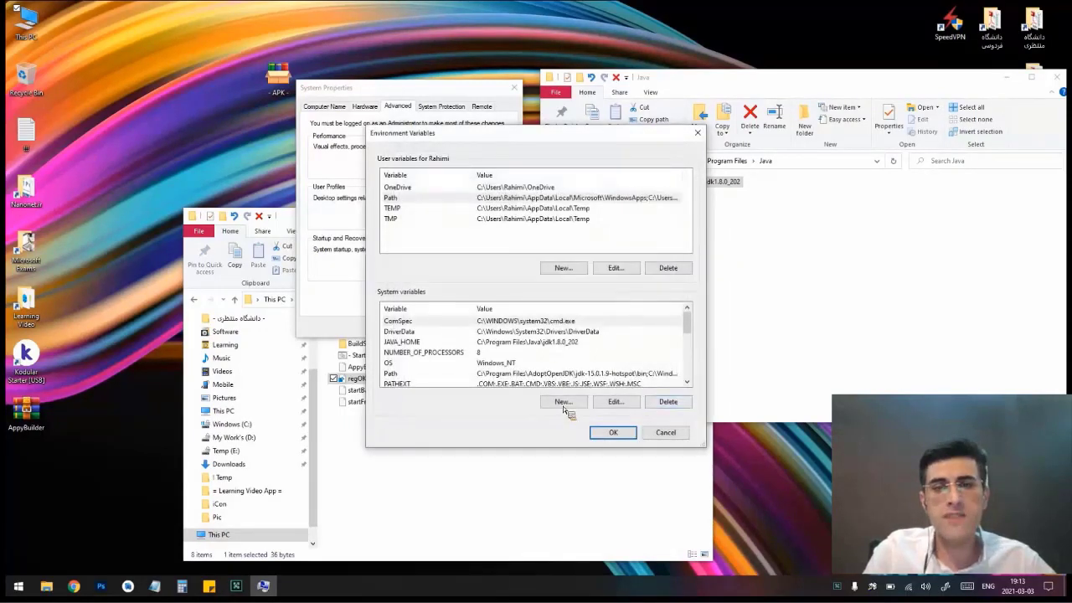
Step: Find JAVA_HOME in the system variables list and start a new system variable named JAVA_HOME
scroll(560, 377, down, 1)
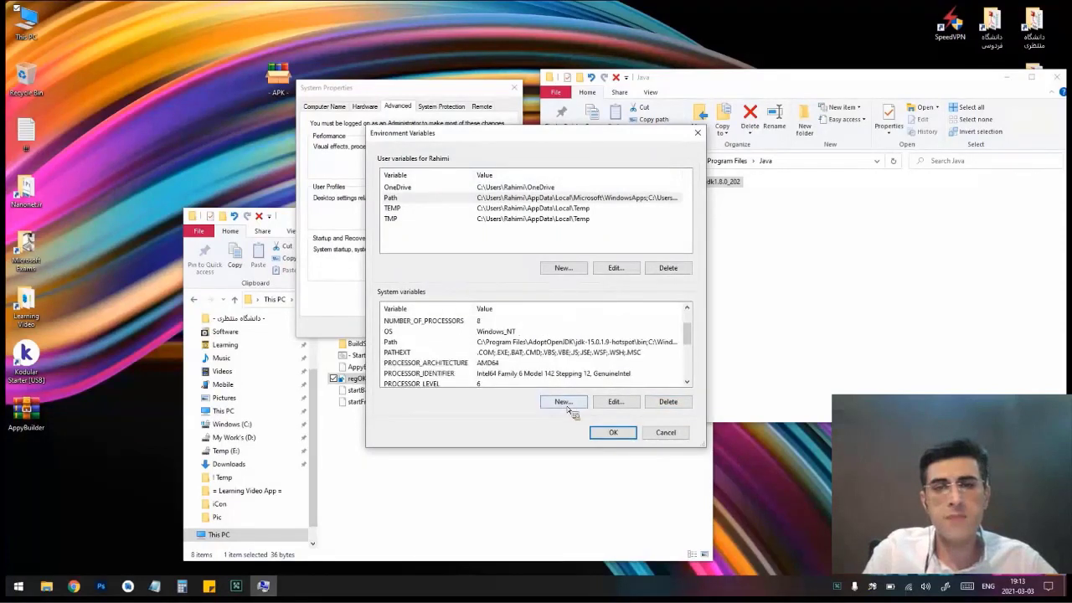
scroll(549, 333, up, 1)
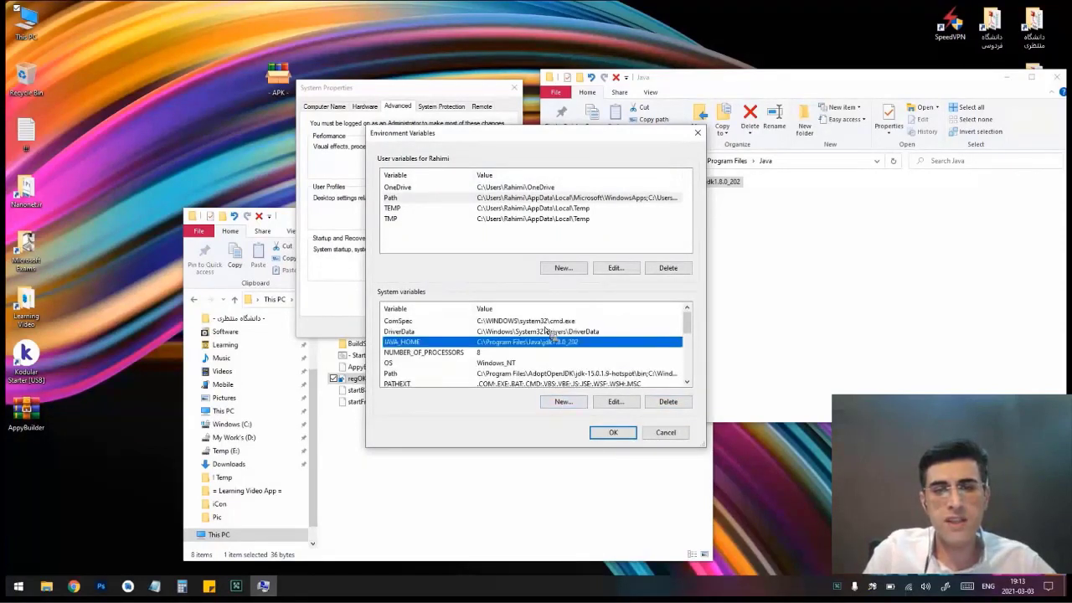
click(563, 402)
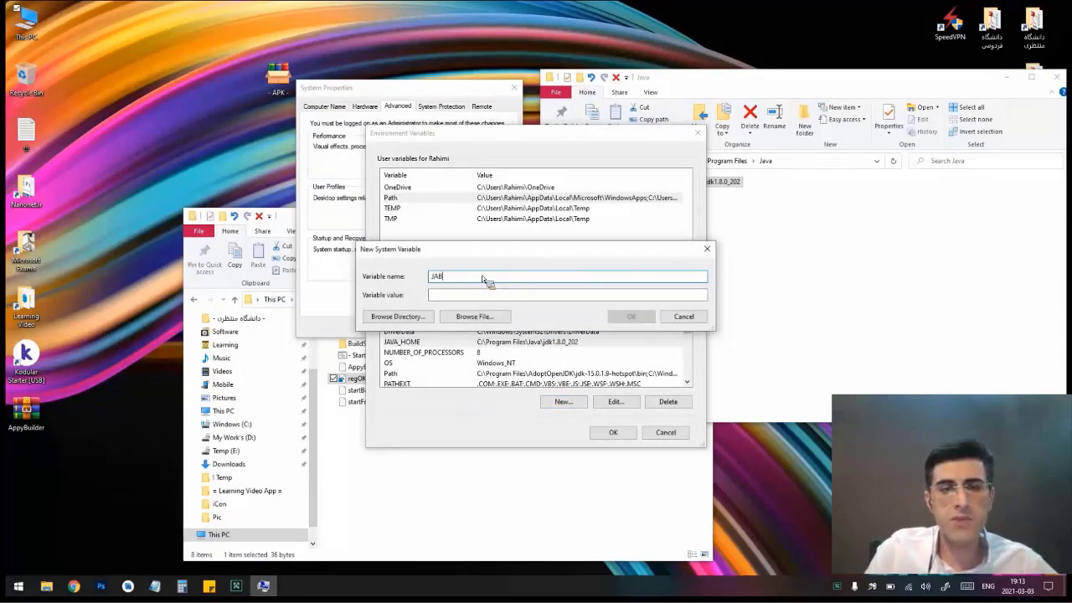
text(JAB)
key(BackSpace)
text(VA_HOME)
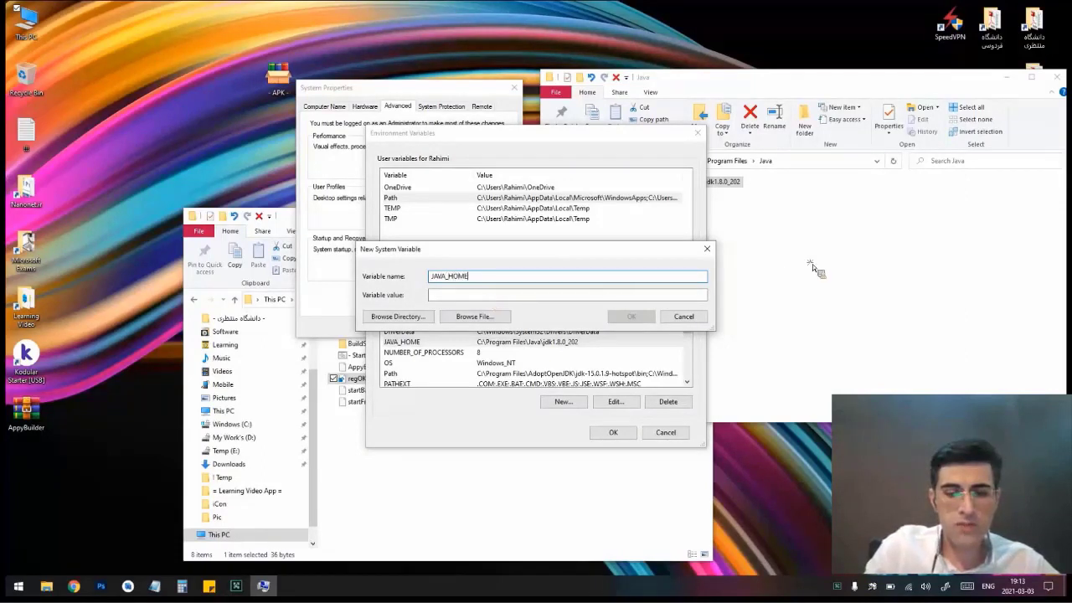
key(Tab)
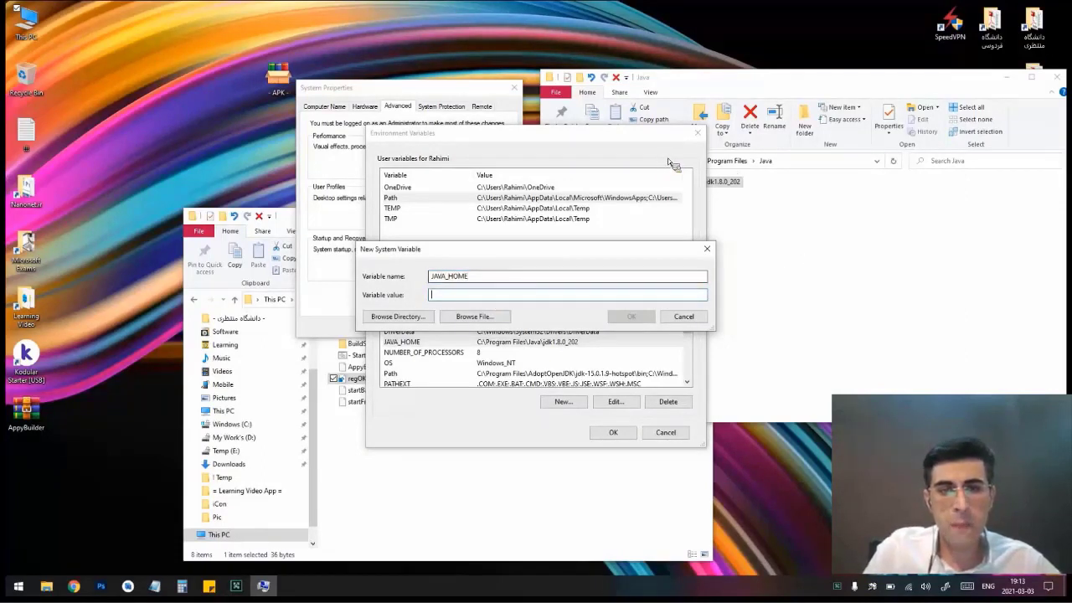
Step: Open the jdk1.8.0_202 folder, copy its full path and return to the new JAVA_HOME variable's value
key(alt+Tab)
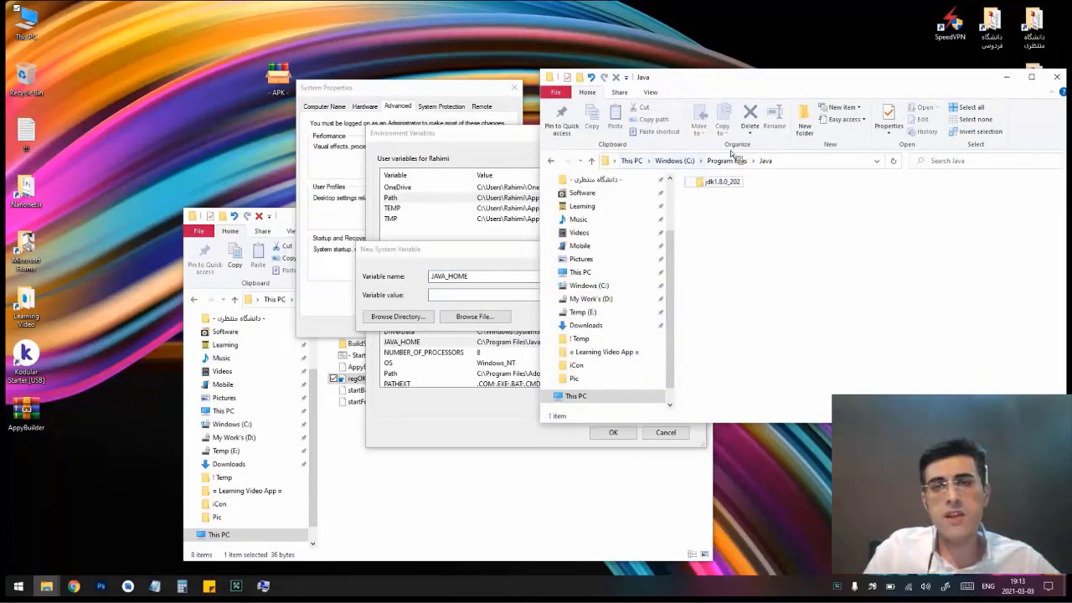
double_click(722, 182)
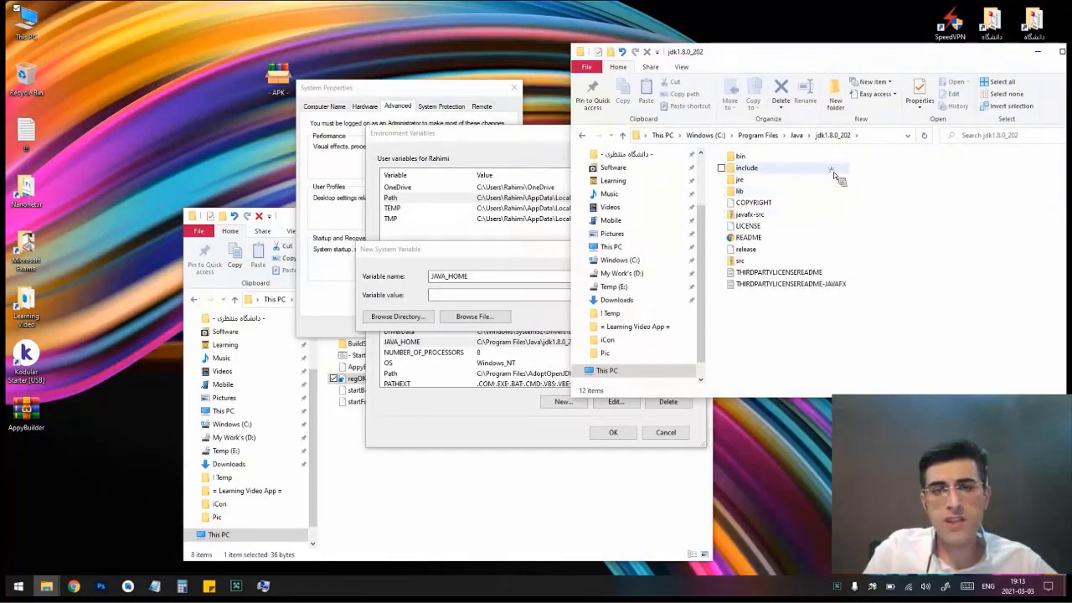
key(alt+d)
key(shift+F10)
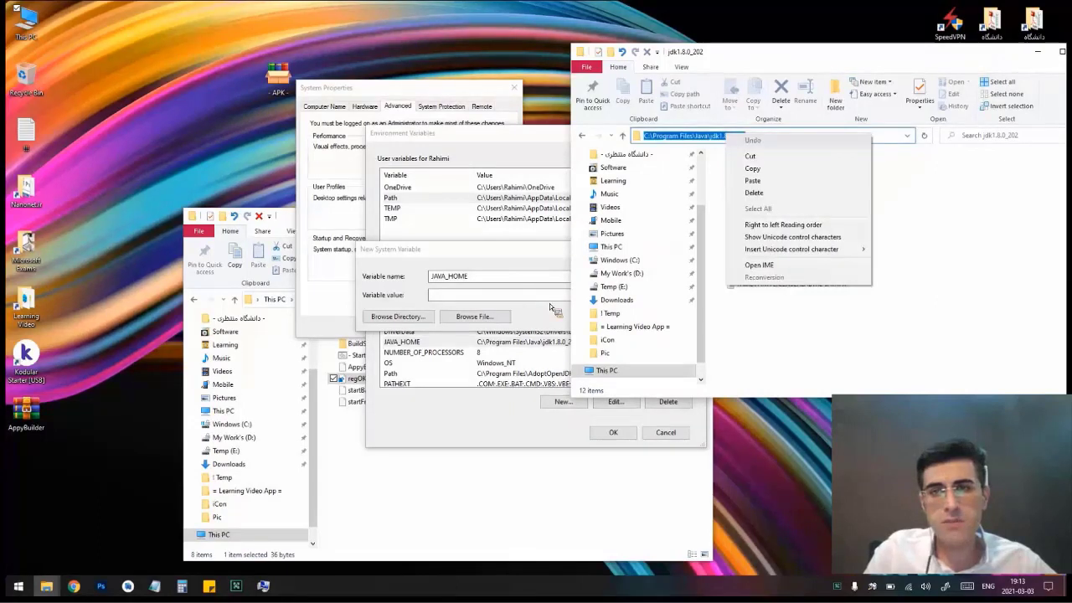
key(Down)
key(Down)
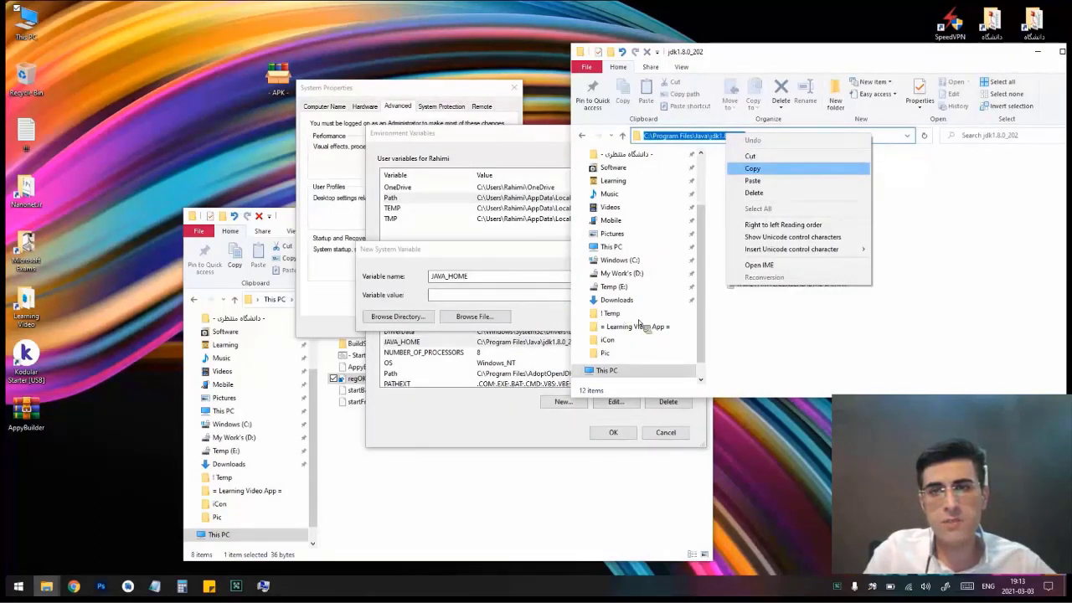
key(Return)
key(alt+Tab)
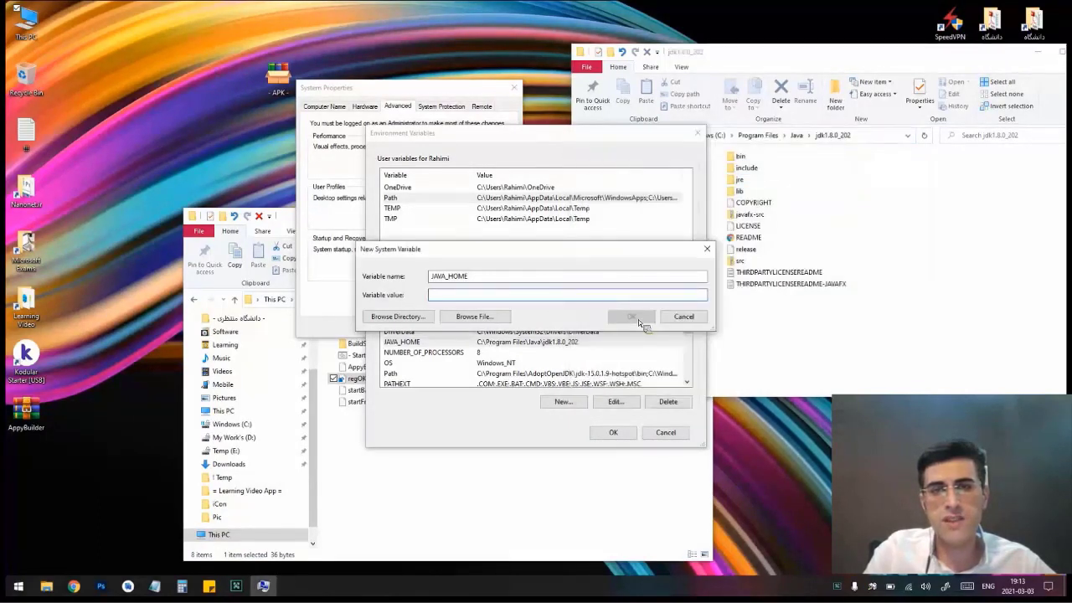
Step: Set the JAVA_HOME value to C:\Program Files\Java\jdk1.8.0_202, confirm the environment variable dialogs and close the - APK - folder window
key(ctrl+v)
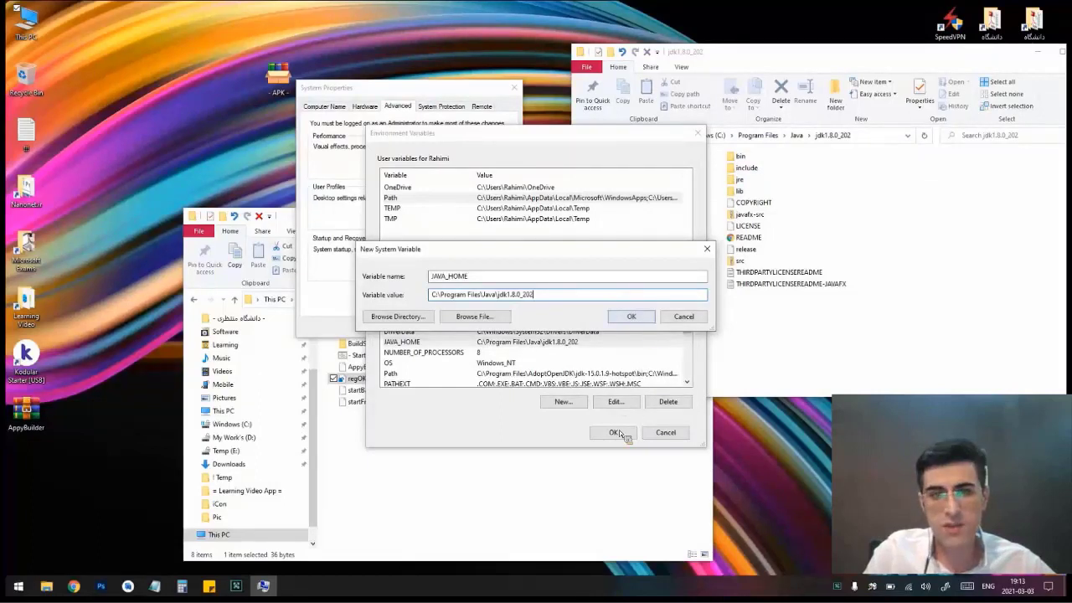
key(Return)
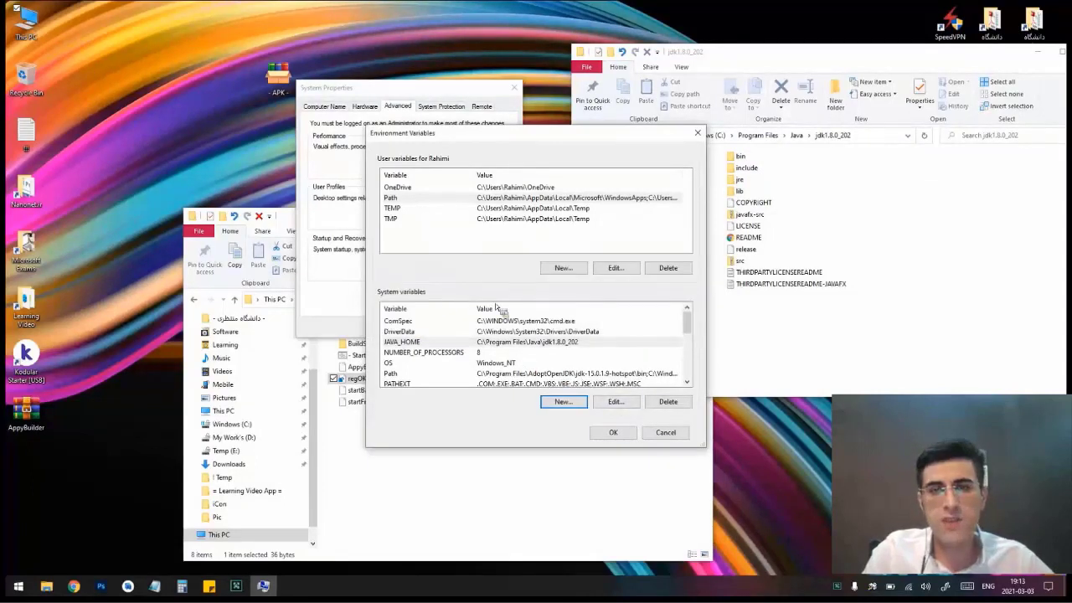
click(613, 432)
click(410, 327)
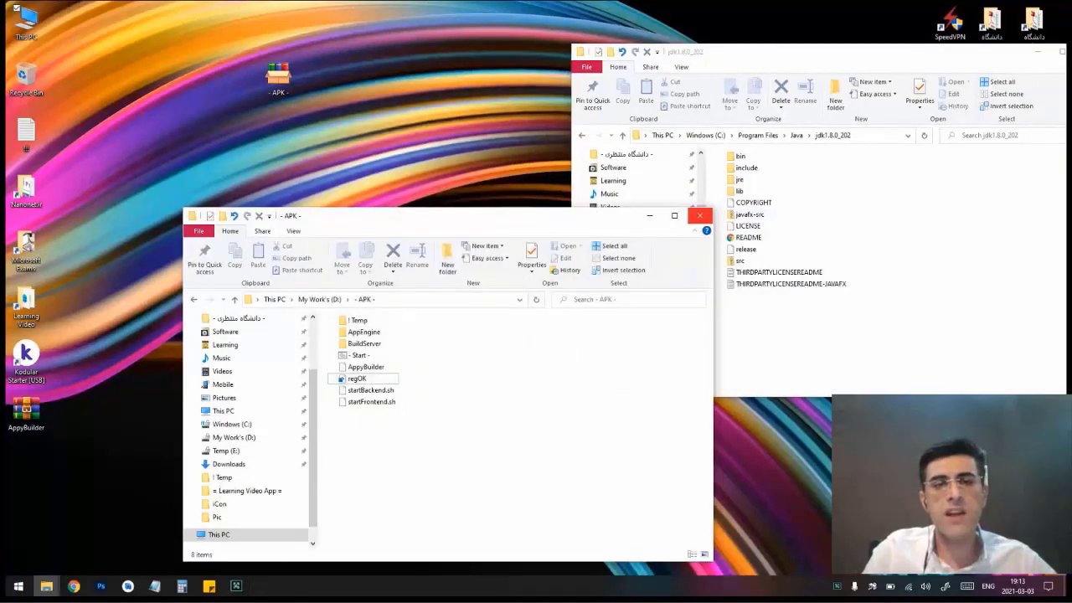
click(700, 216)
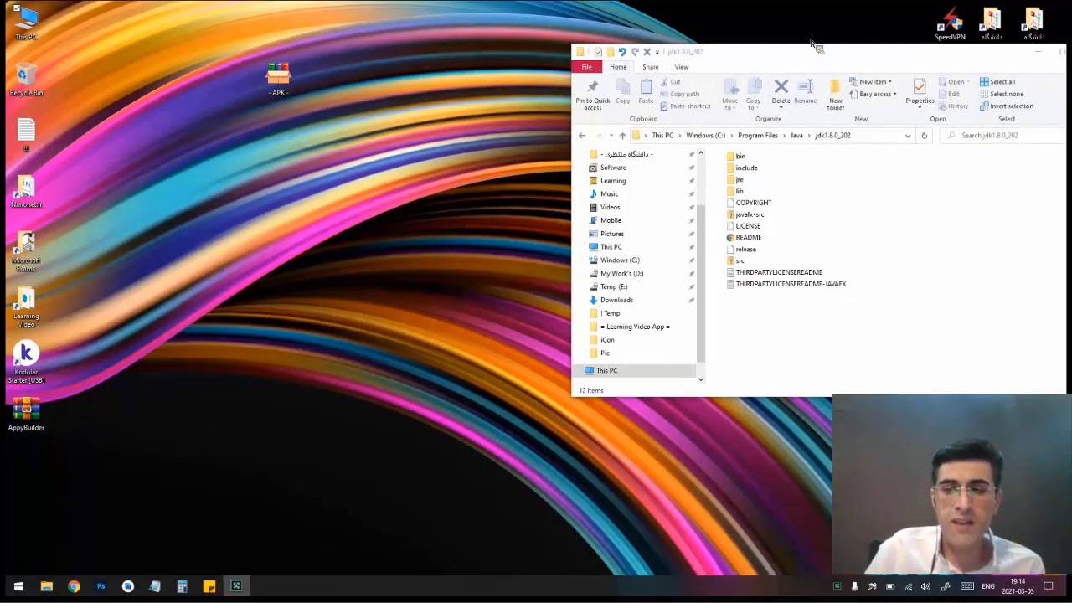
Step: Browse from the jdk1.8.0_202 folder to the - APK - folder on My Work's (D:) and select the - Start - batch file
drag(798, 50, 570, 88)
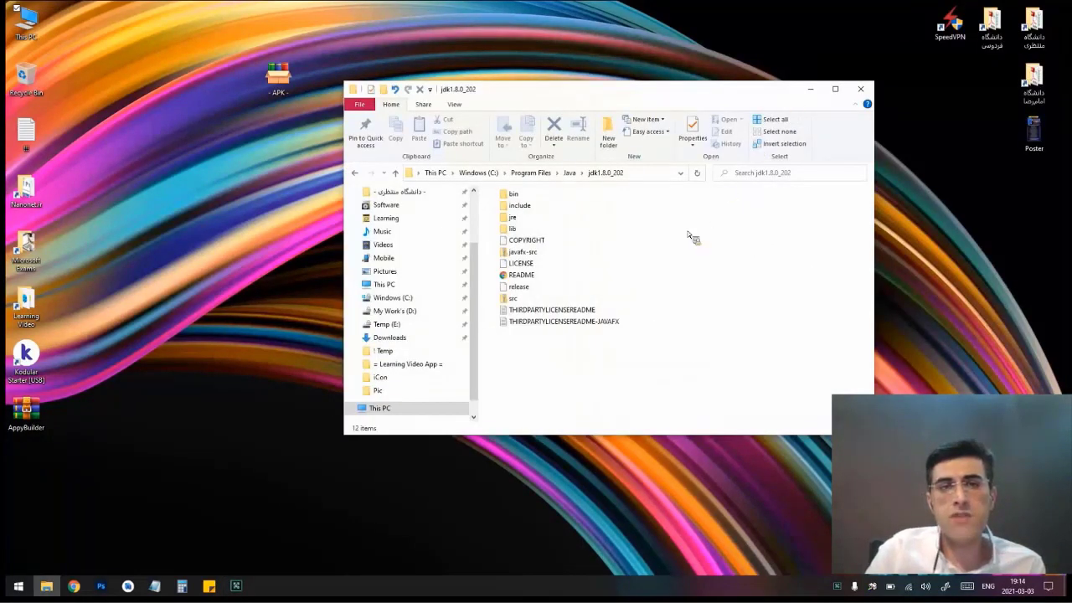
click(435, 173)
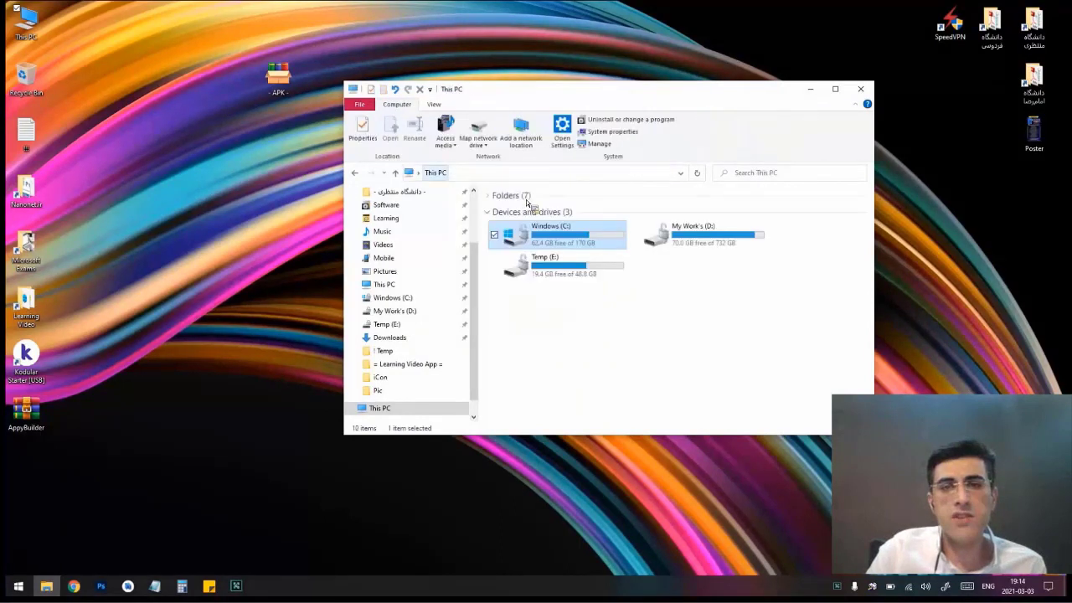
key(Right)
key(Return)
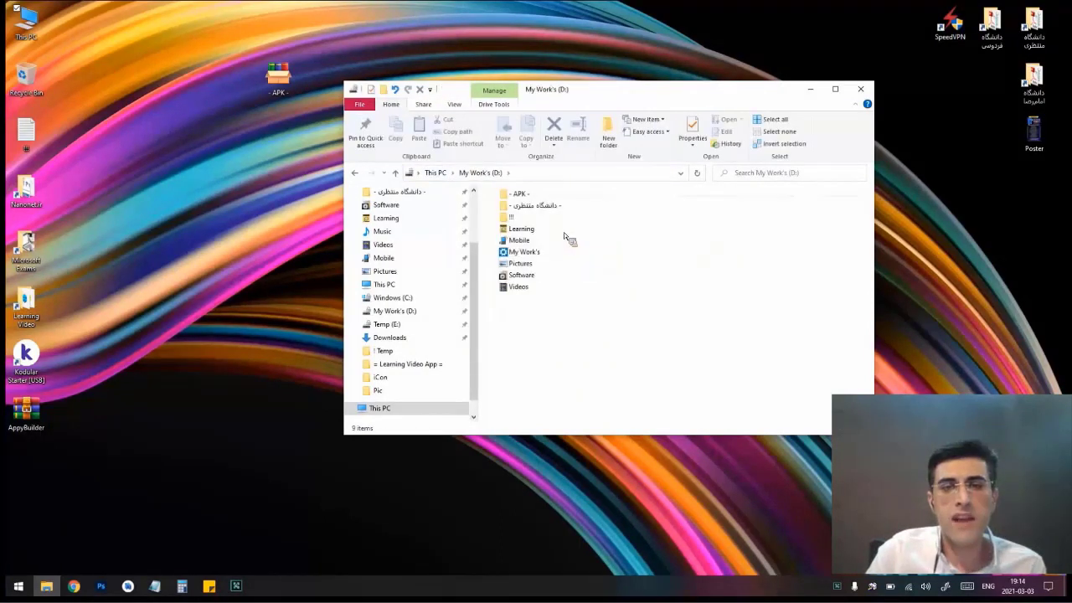
key(Return)
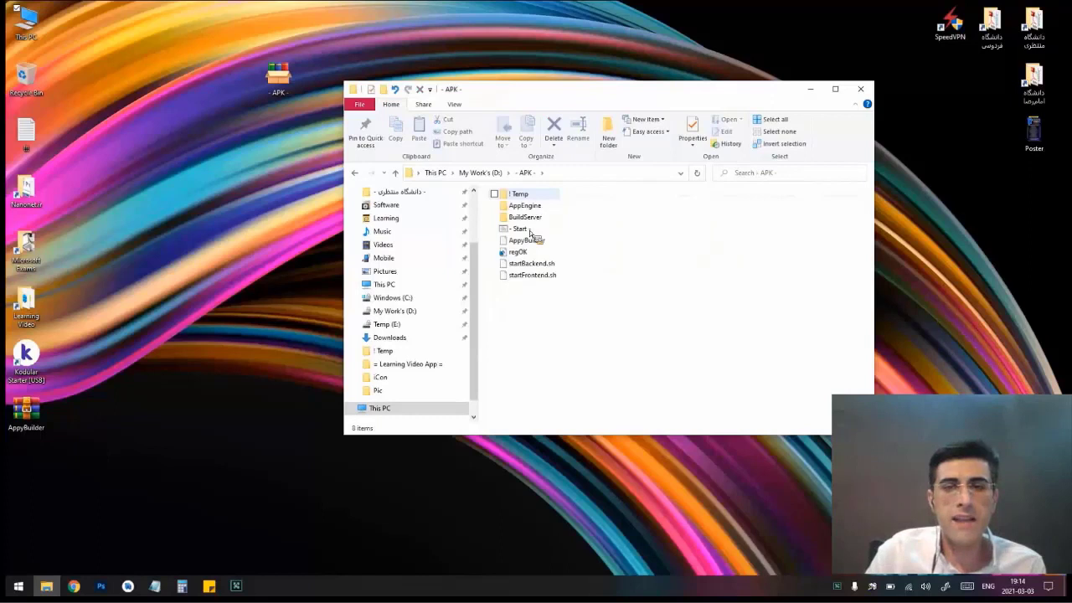
click(520, 229)
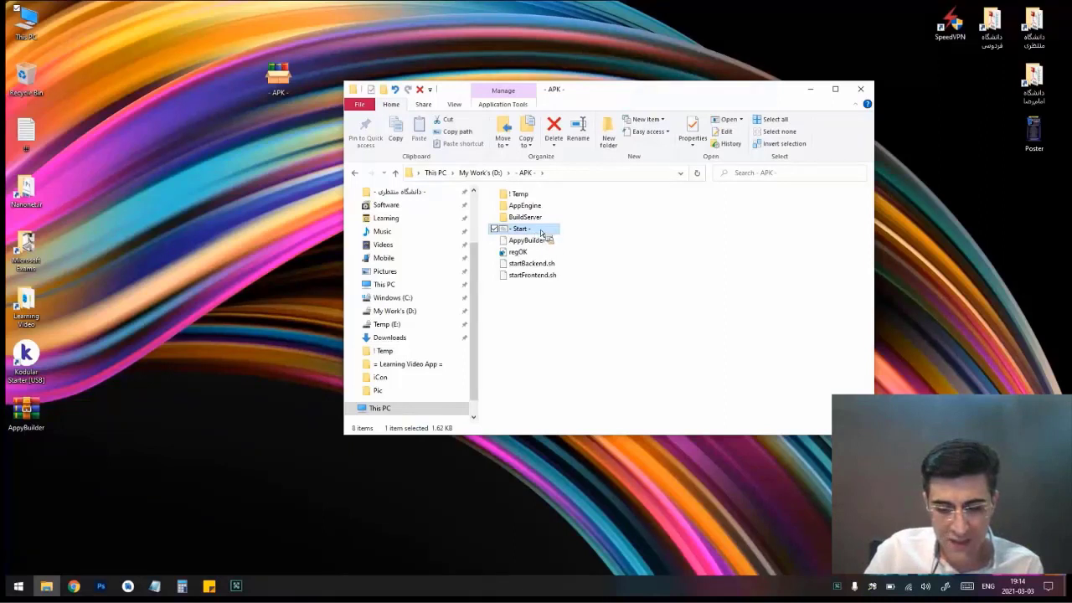
drag(541, 234, 548, 234)
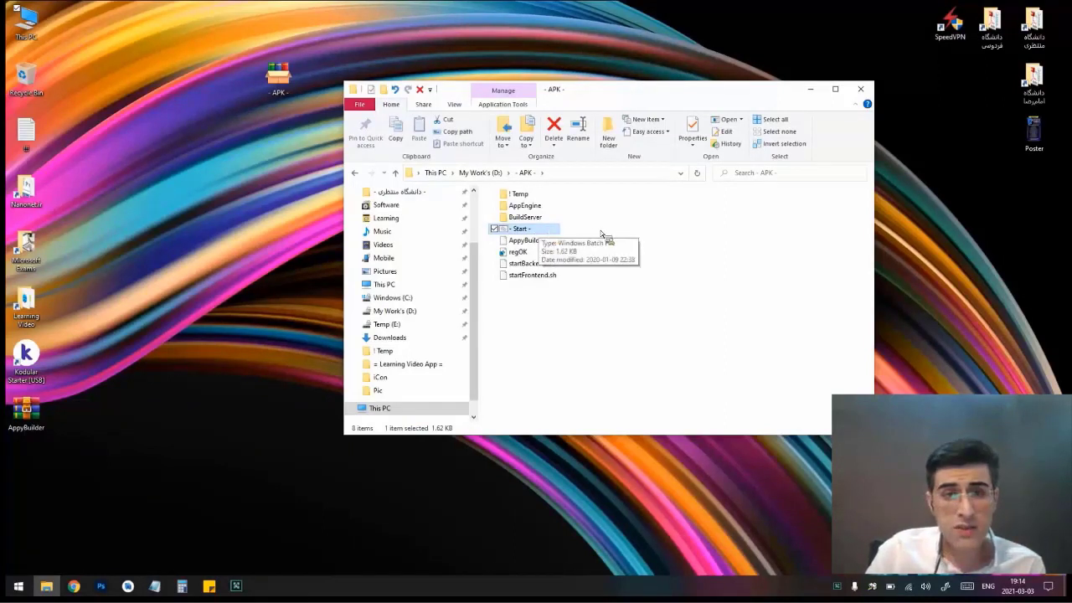
click(29, 27)
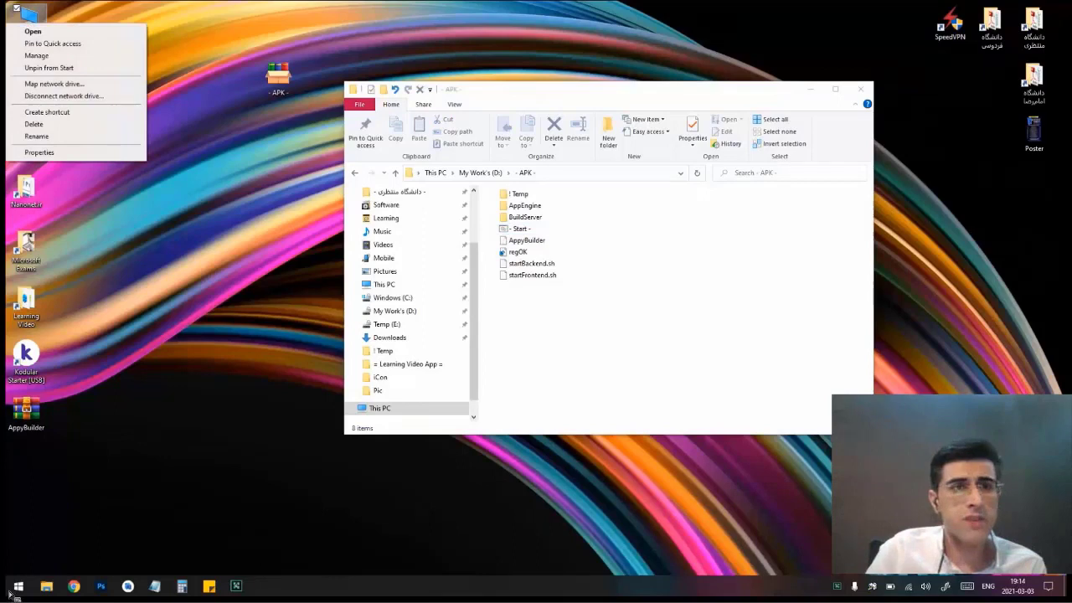
key(super)
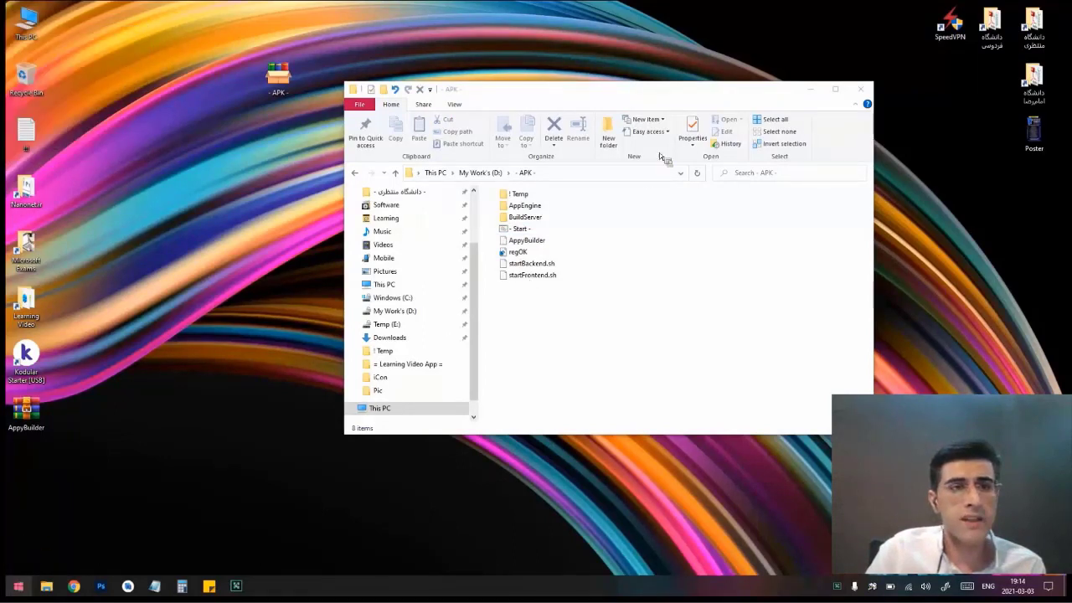
key(super)
key(super+i)
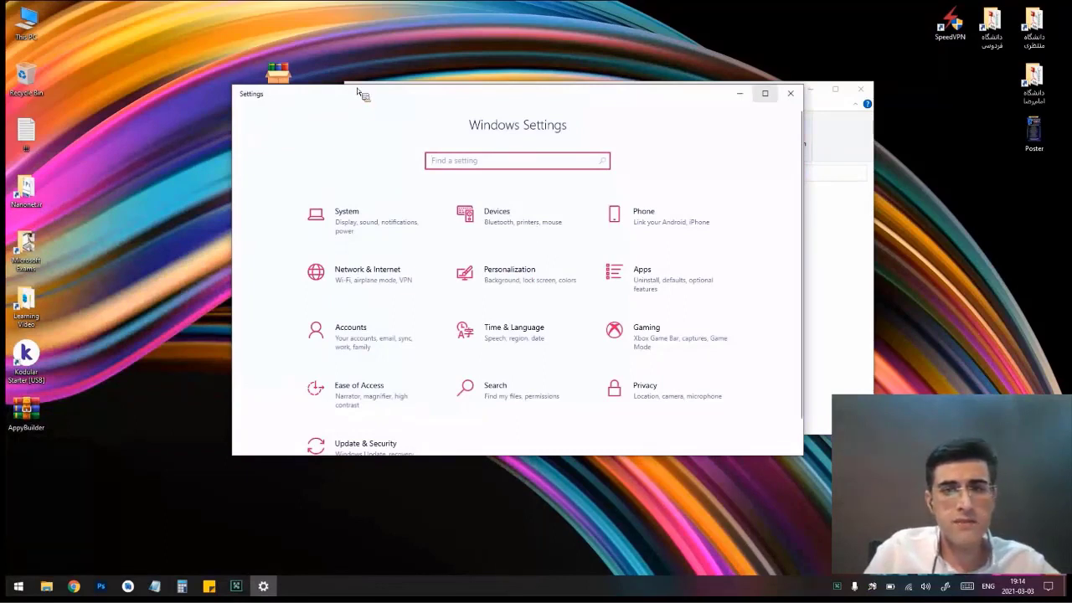
click(790, 93)
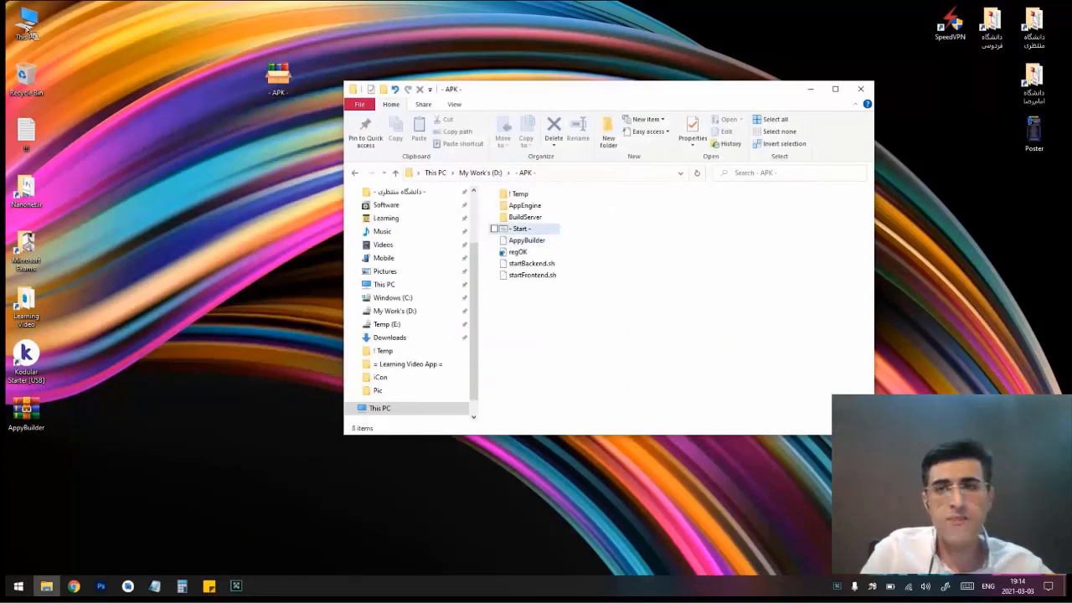
key(alt+F4)
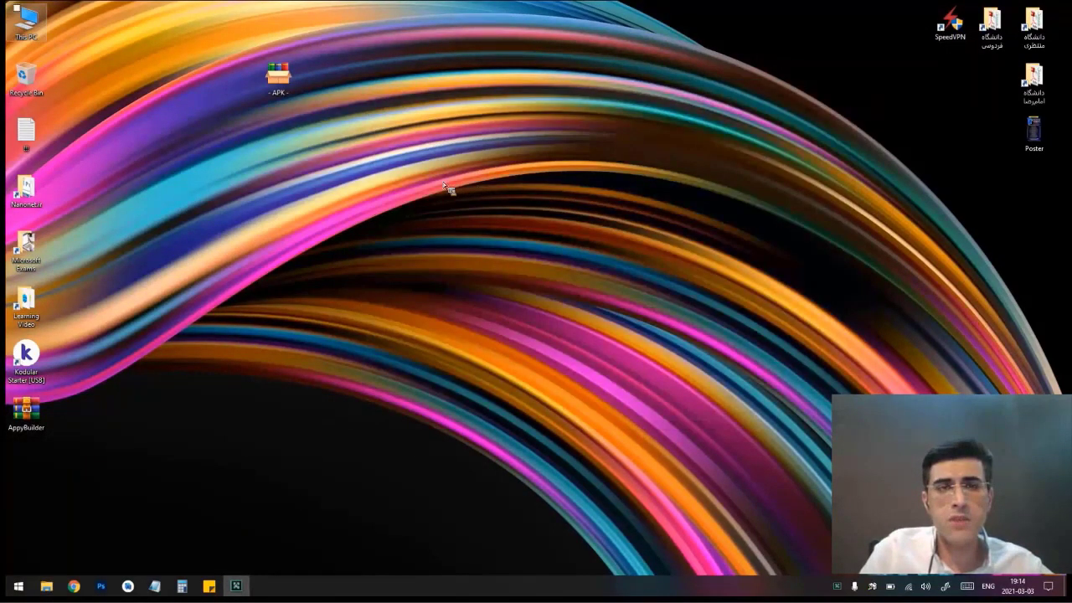
Step: Open a This PC window and go from its location list to Control Panel
key(super+e)
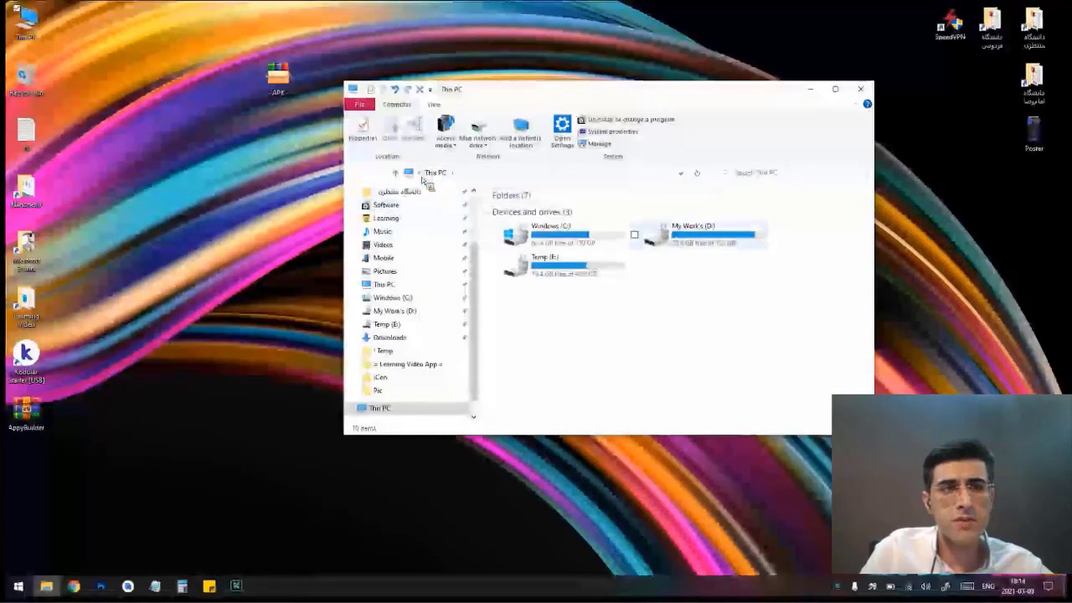
click(419, 174)
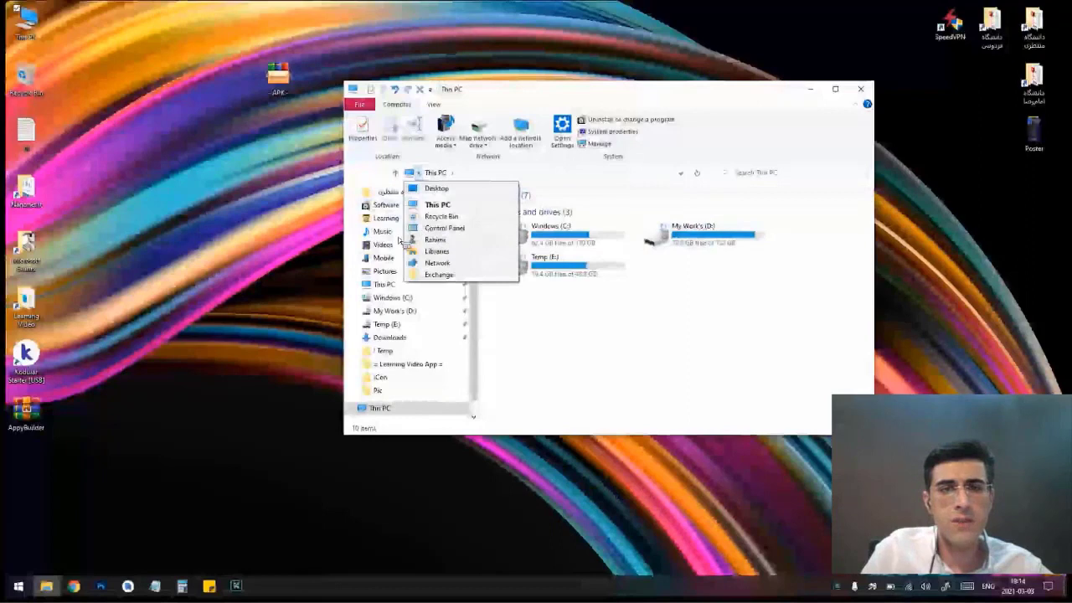
key(Down)
key(Down)
key(Down)
key(Down)
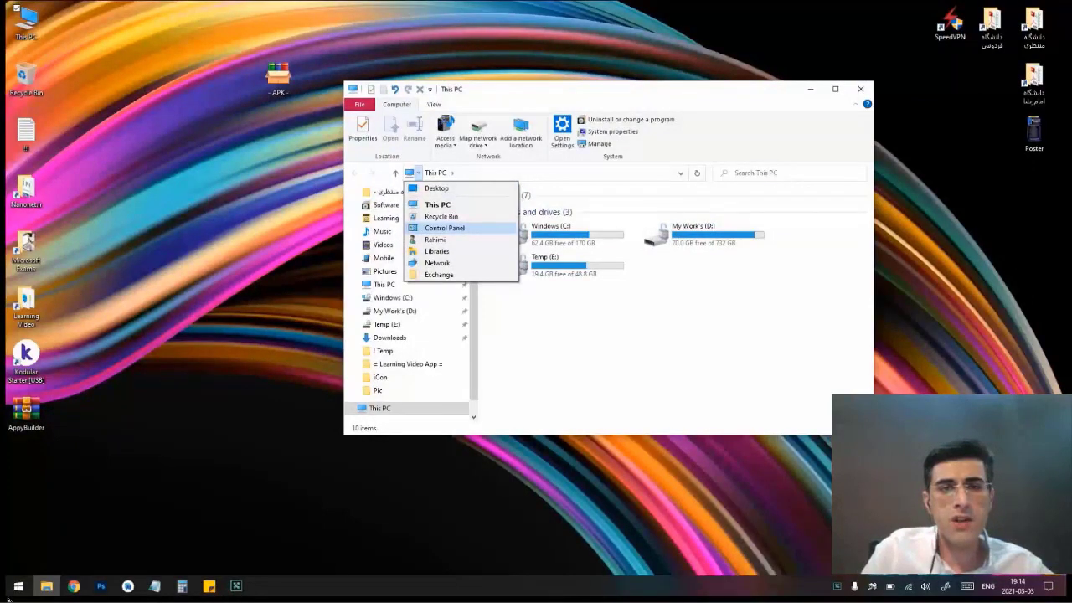
key(Return)
key(super)
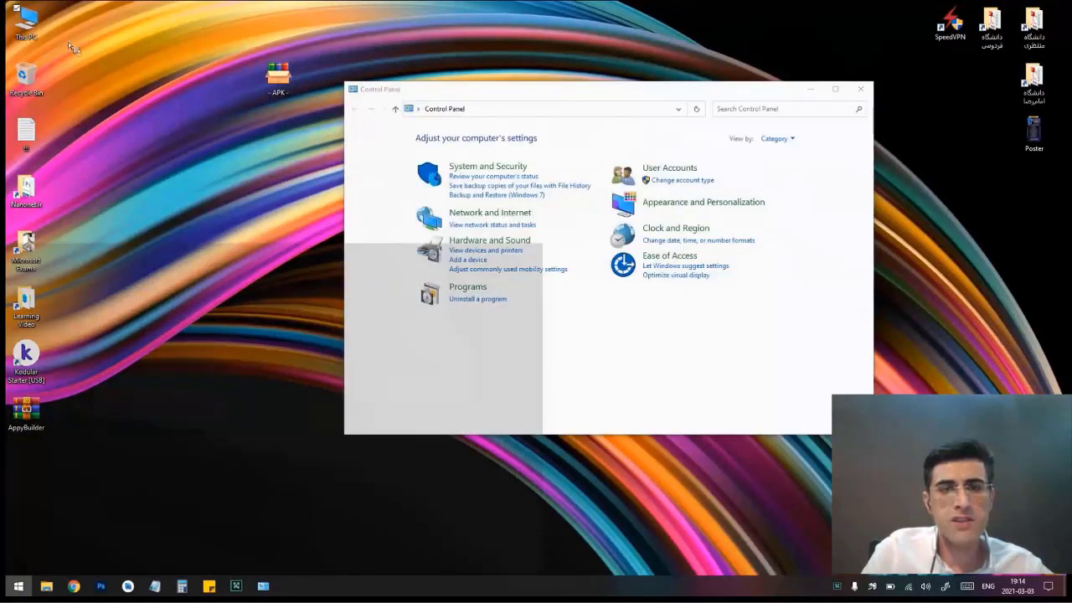
click(431, 69)
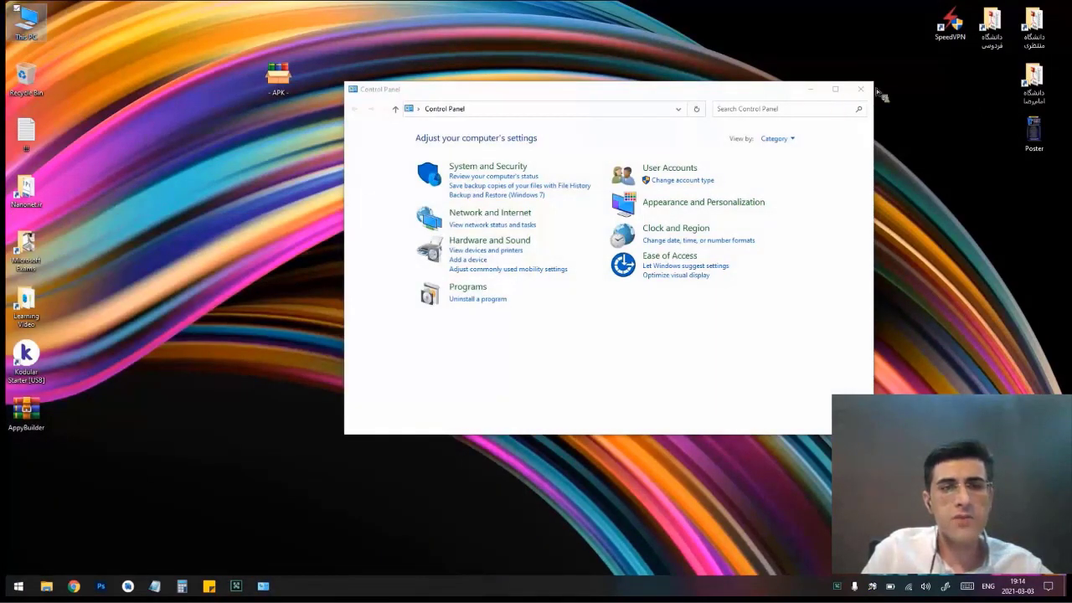
Step: Close Control Panel and reopen it through the location list of a new This PC window
key(super+e)
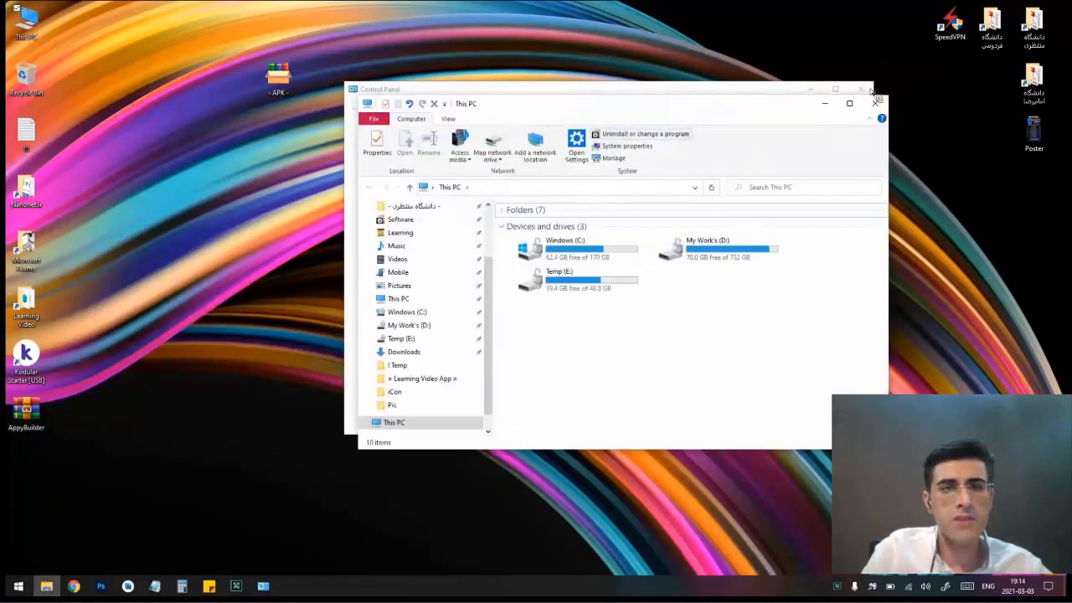
click(865, 88)
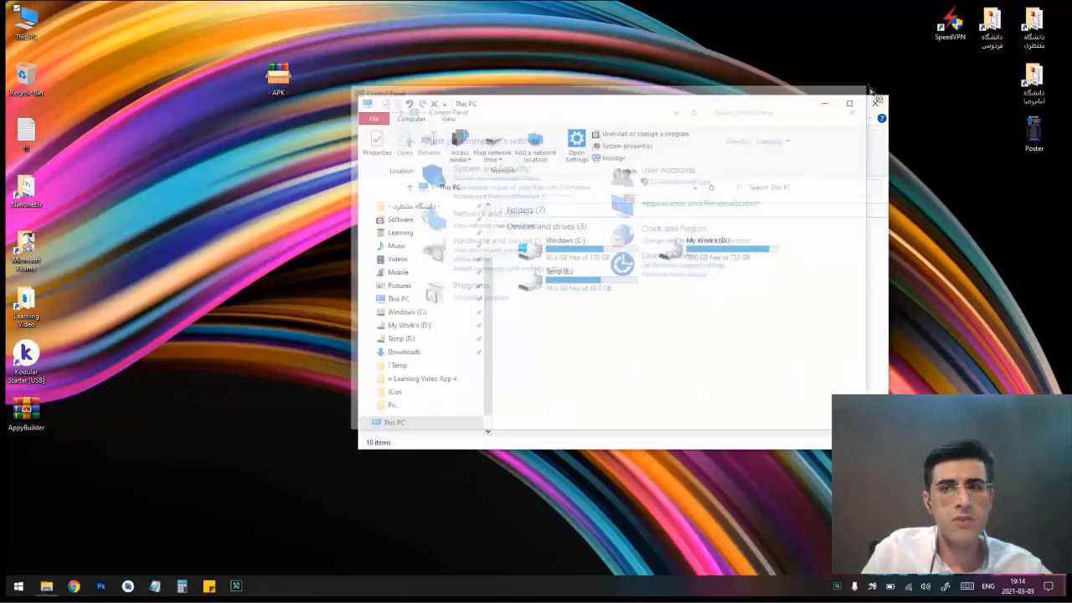
click(433, 188)
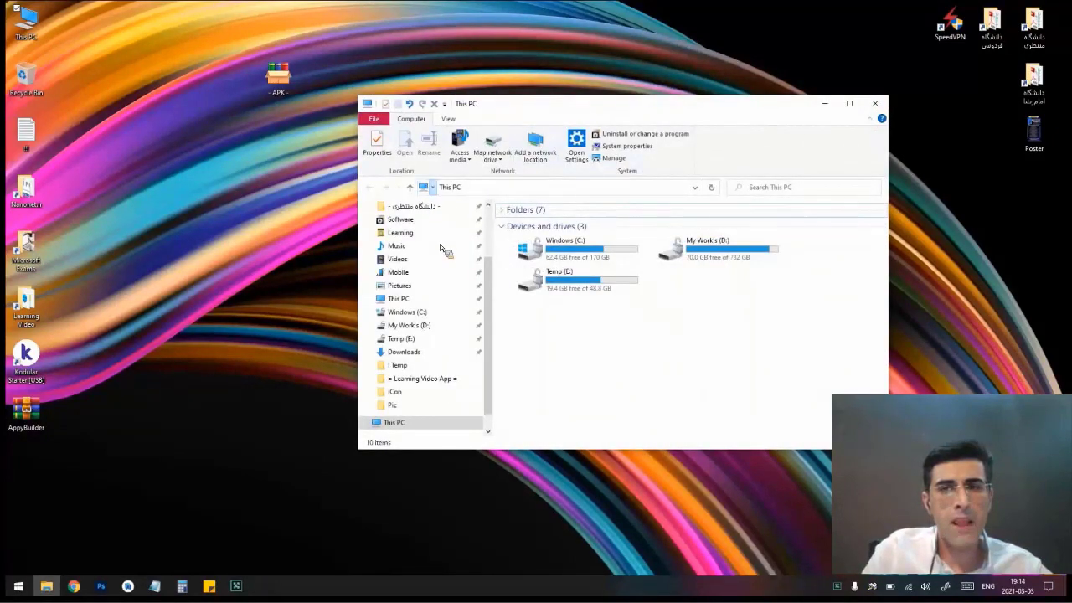
click(445, 245)
key(Left)
key(Down)
key(Down)
key(Down)
key(Down)
key(Down)
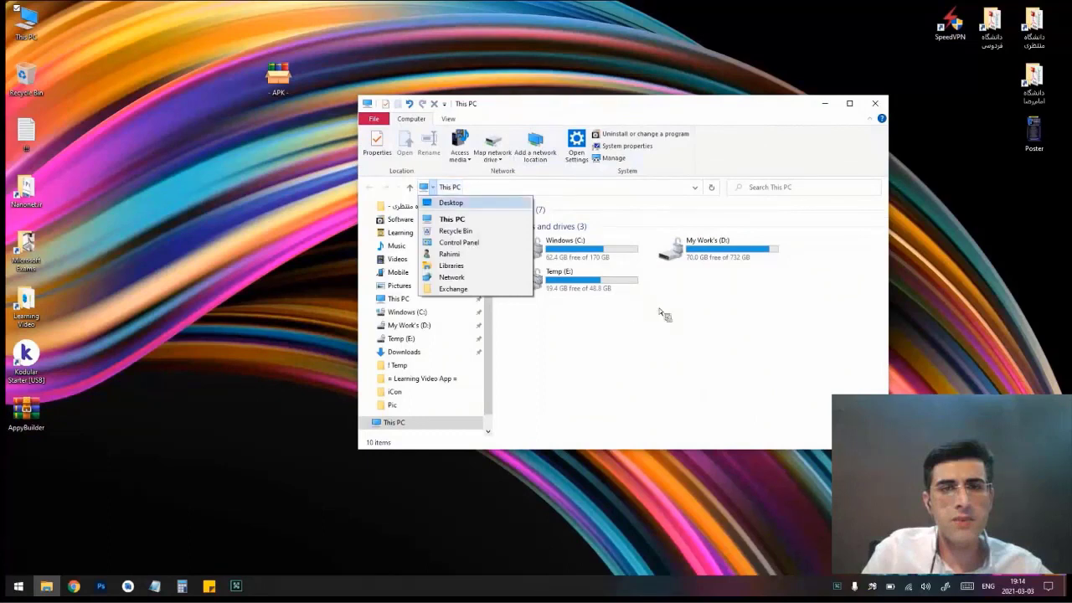
key(Return)
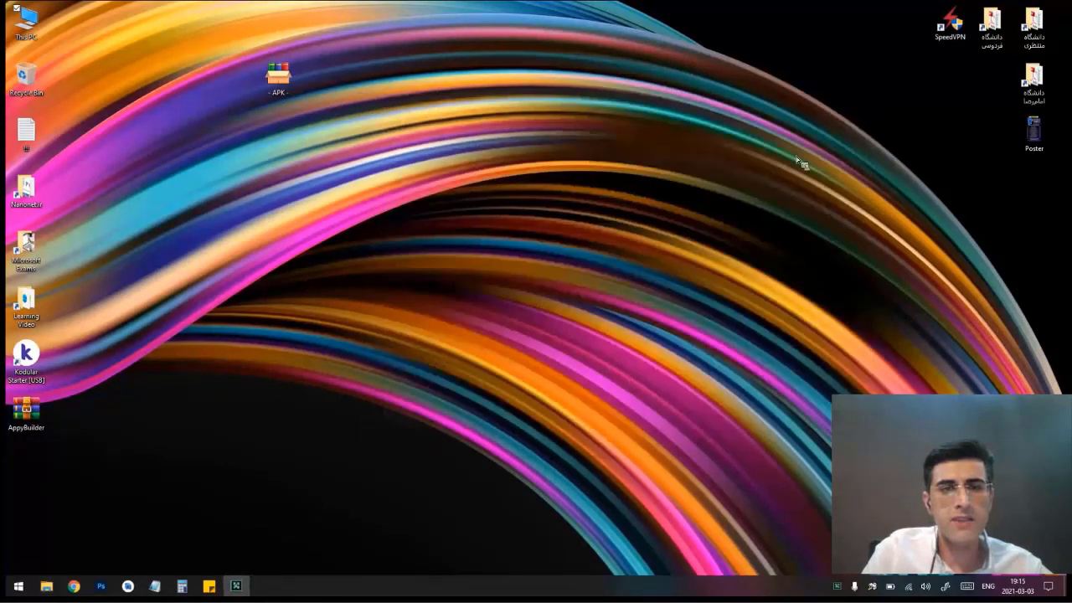
Step: Switch the Control Panel view to Small icons and close the window
click(792, 153)
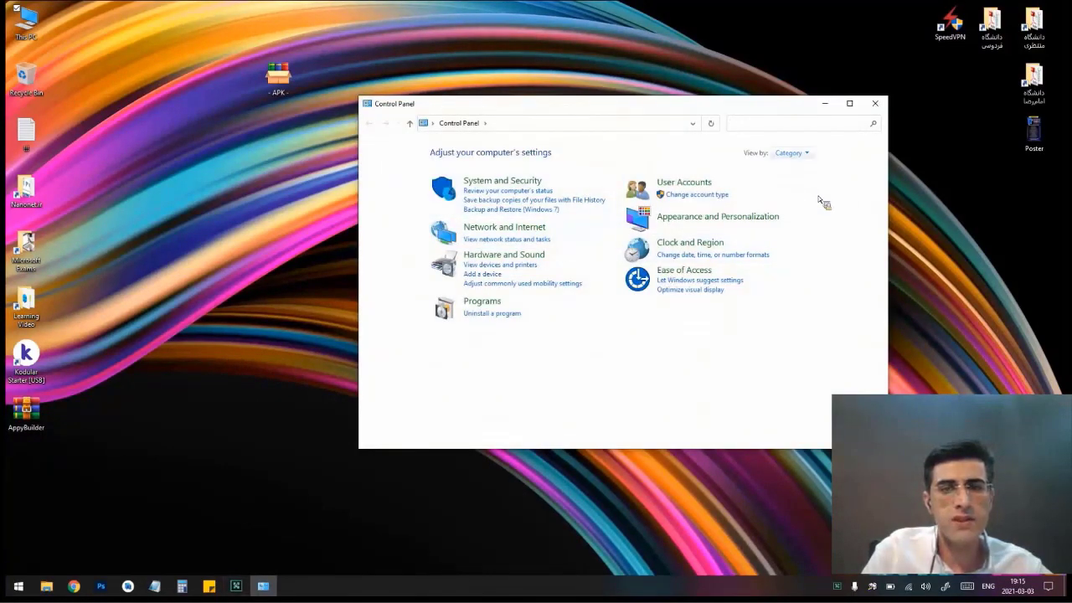
key(Down)
key(Down)
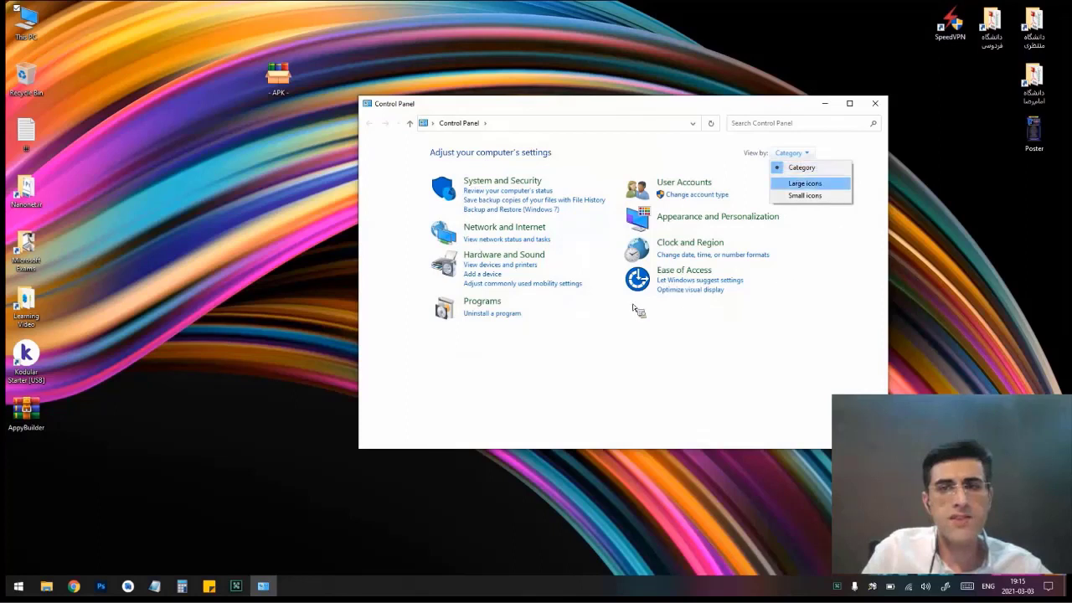
key(Return)
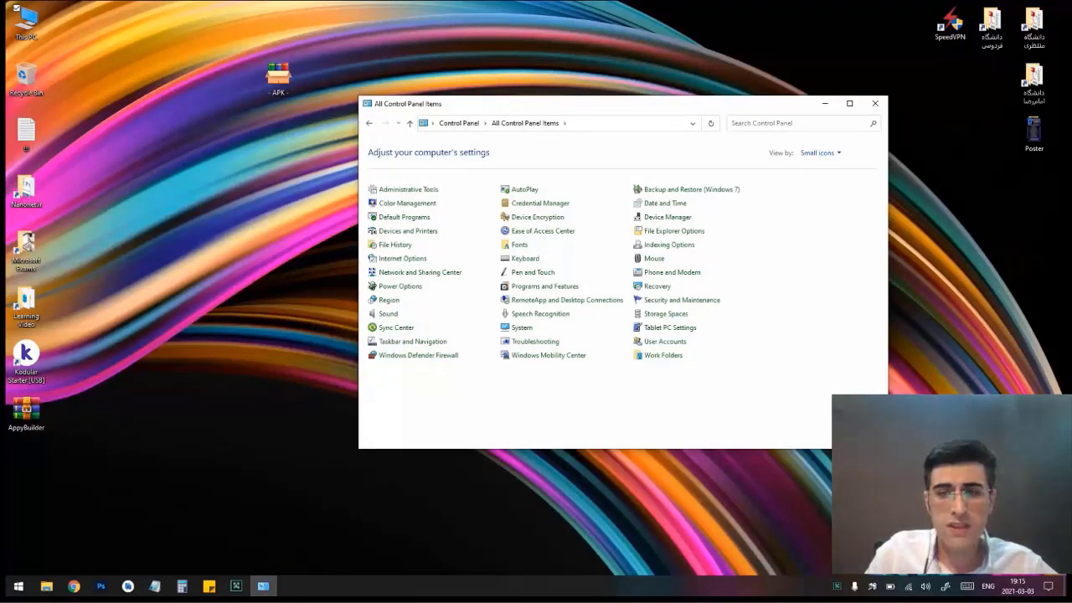
key(F10)
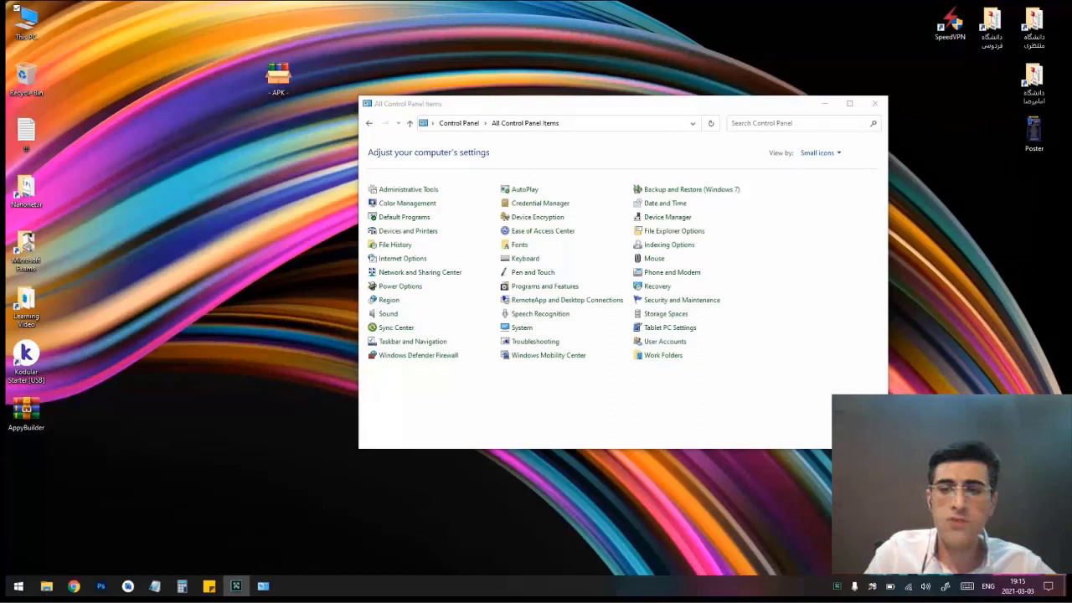
key(alt+Tab)
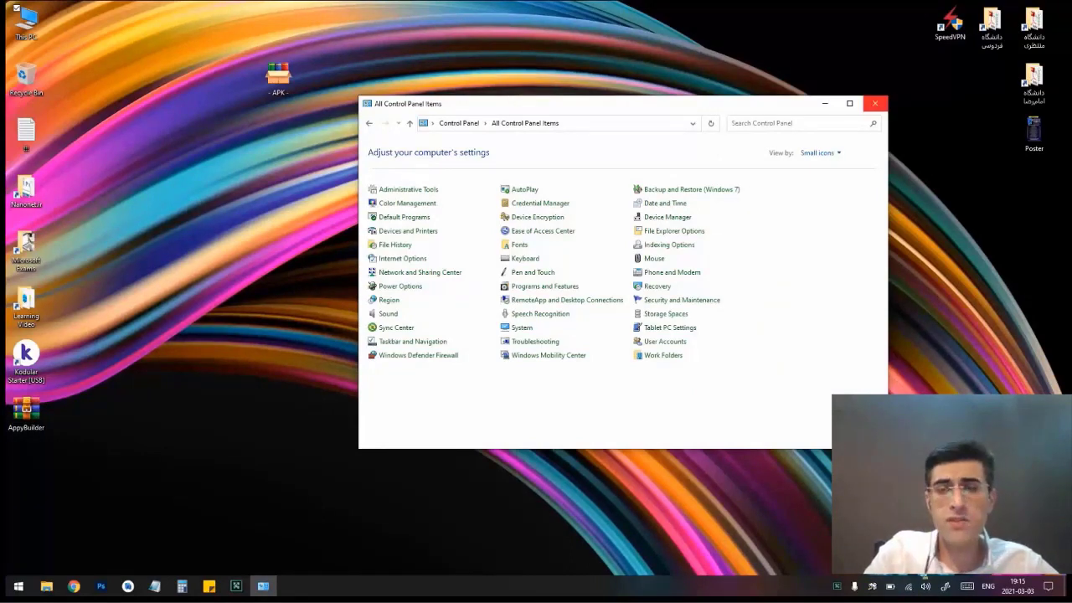
click(874, 103)
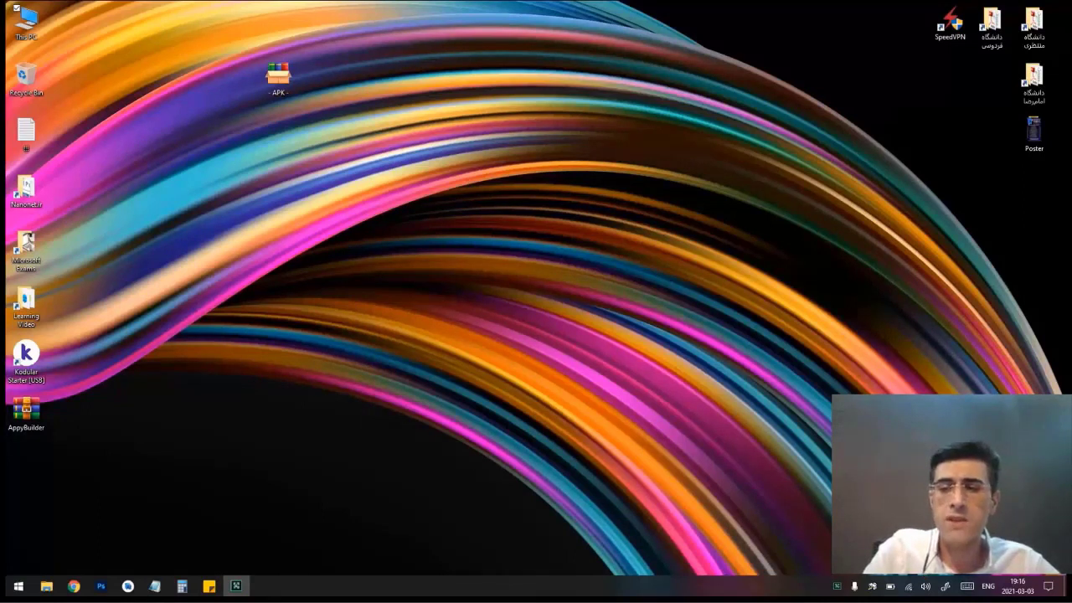
click(670, 437)
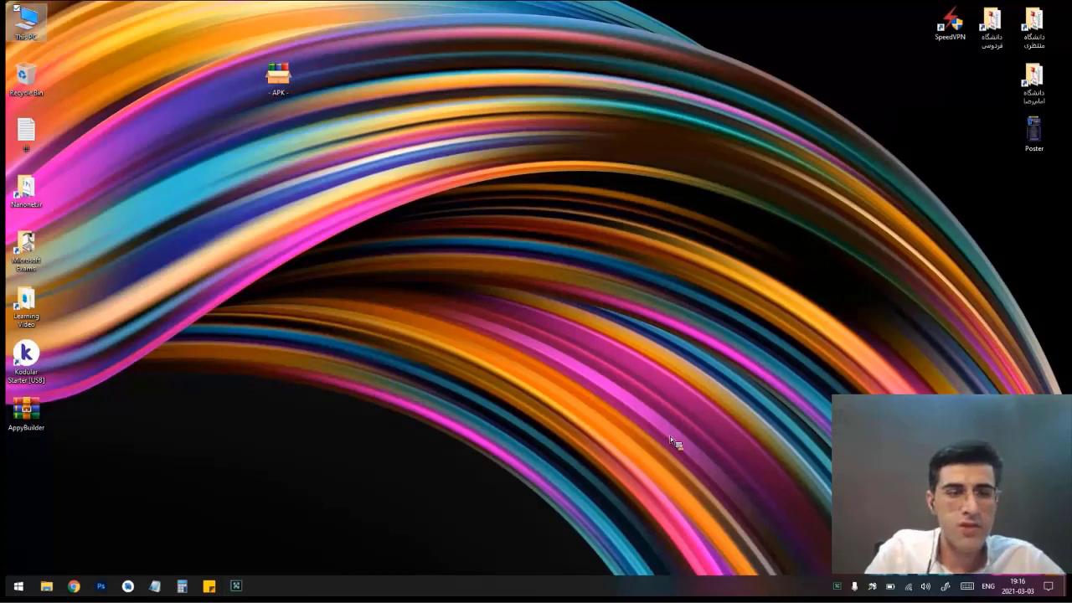
click(693, 249)
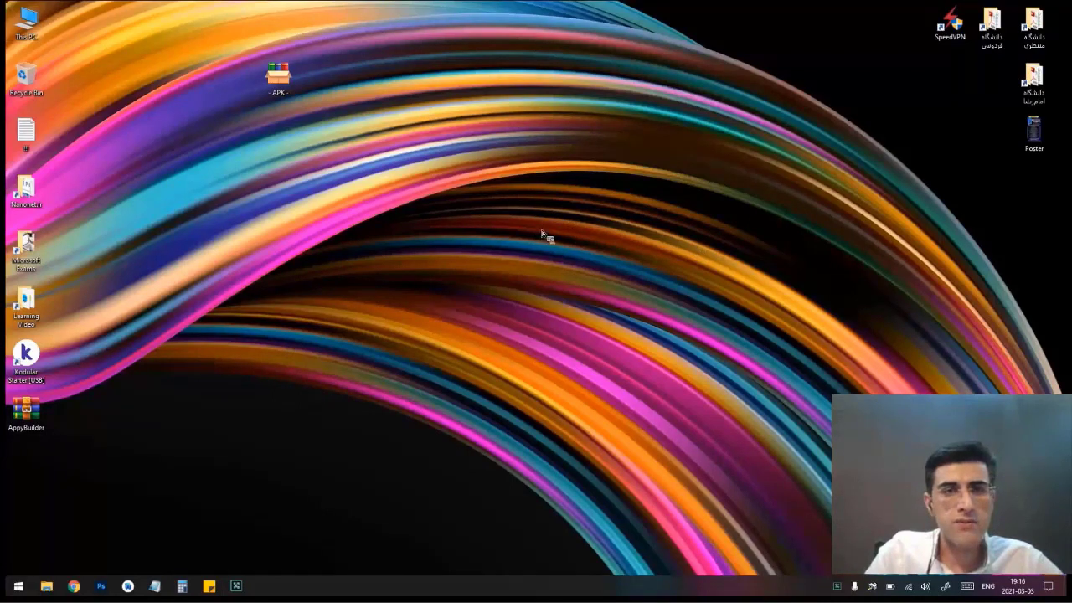
Step: Open This PC, go to the - APK - folder on My Work's (D:) and select the - Start - file
double_click(26, 23)
double_click(699, 235)
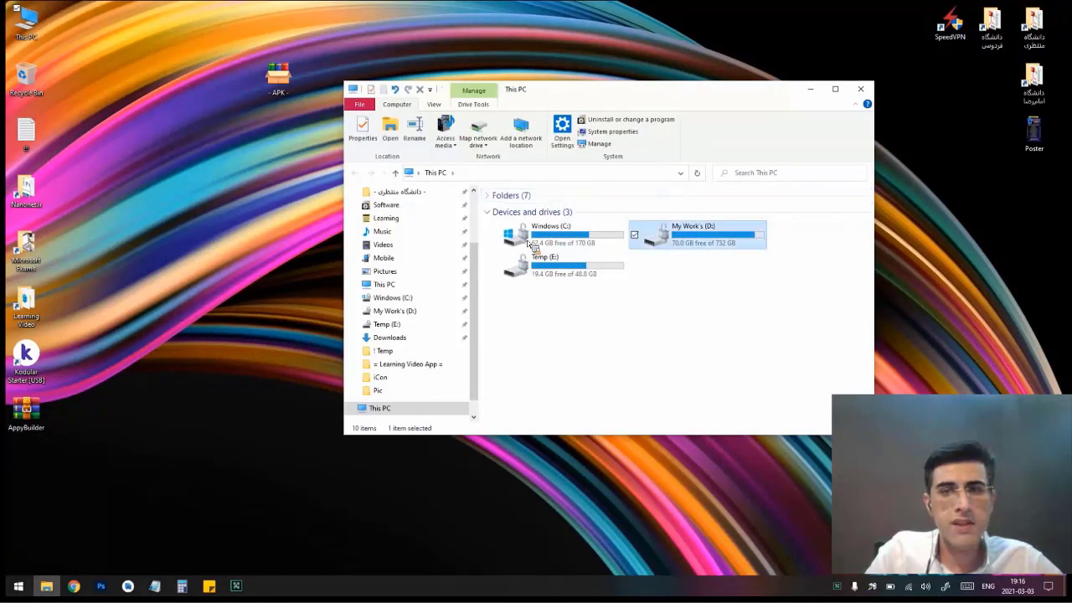
double_click(525, 228)
double_click(526, 228)
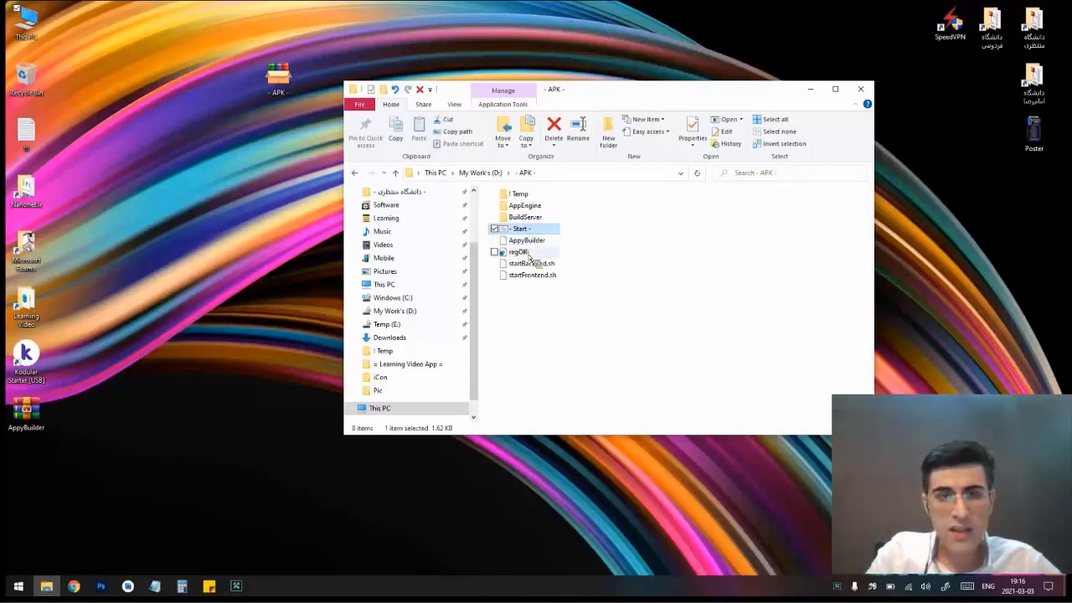
Step: Move the regOK file from the - APK - folder to the desktop and run the - Start - file
click(529, 257)
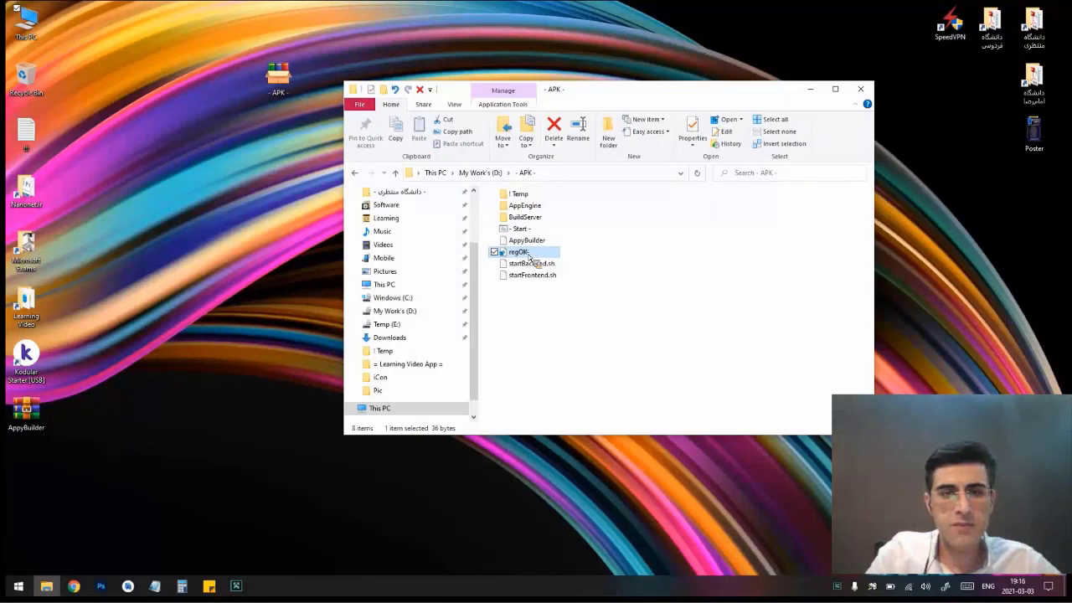
drag(529, 256, 205, 219)
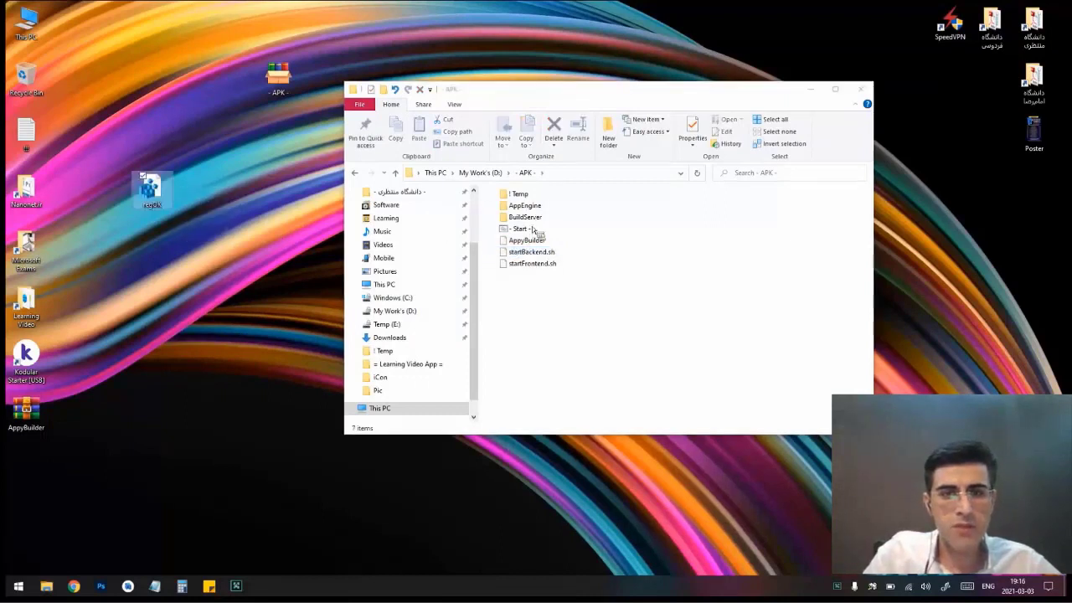
double_click(520, 229)
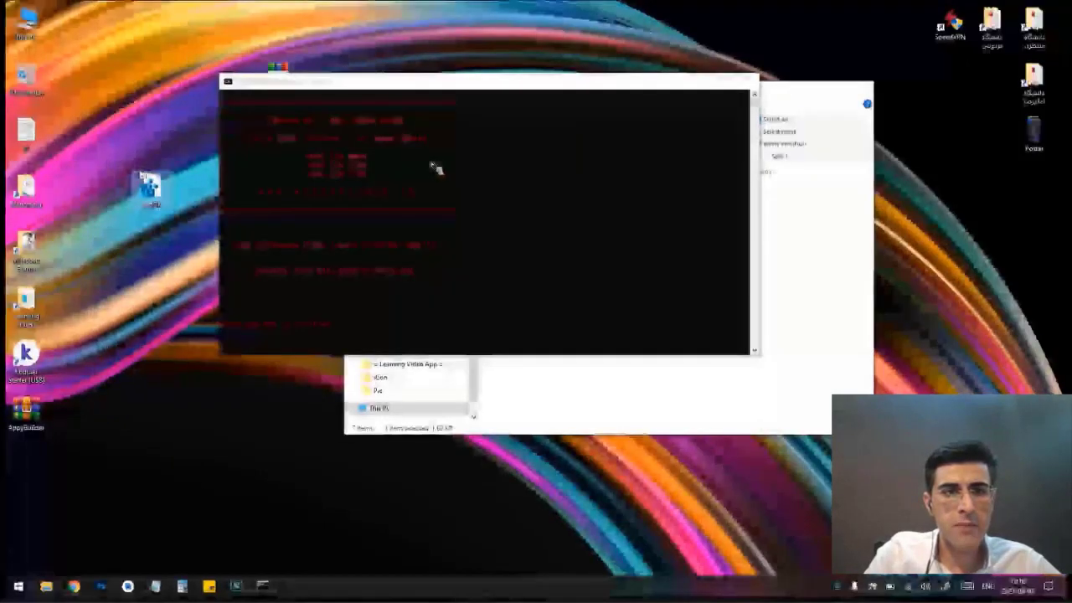
click(354, 275)
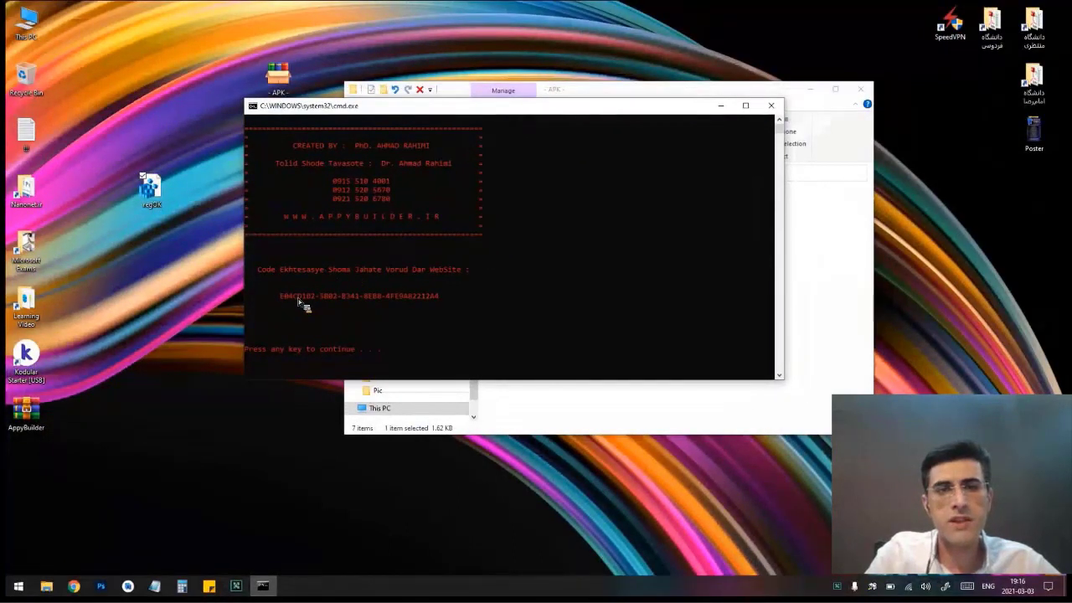
Step: Copy the personal website access code from the console output and dismiss the console window
drag(287, 299, 441, 302)
key(shift+Right)
key(shift+Right)
key(shift+Right)
key(shift+Right)
key(shift+Right)
key(shift+Right)
key(shift+Right)
key(shift+Right)
key(shift+Right)
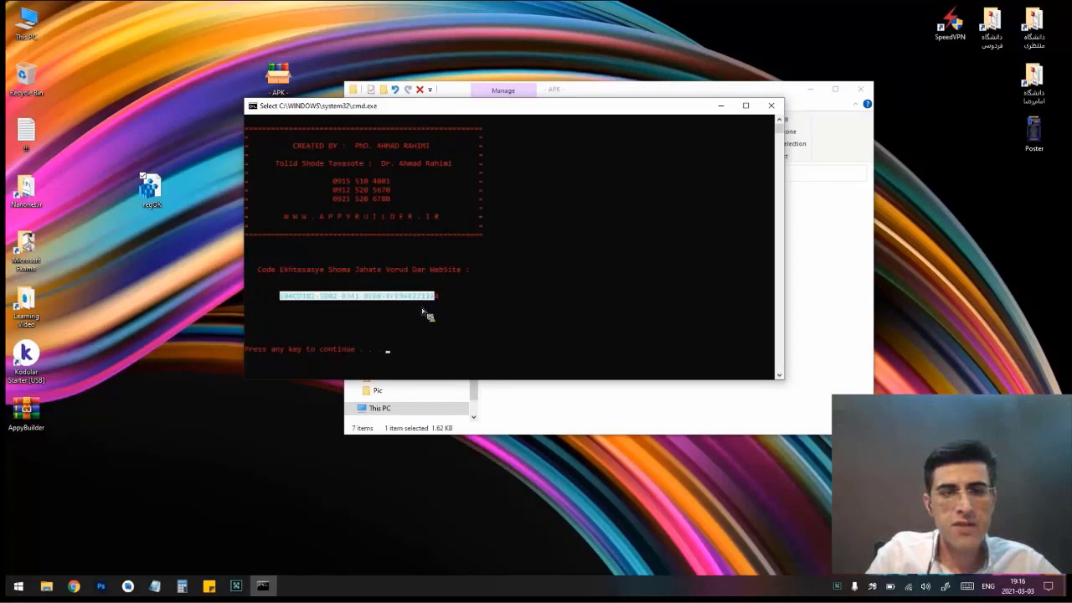
key(ctrl+c)
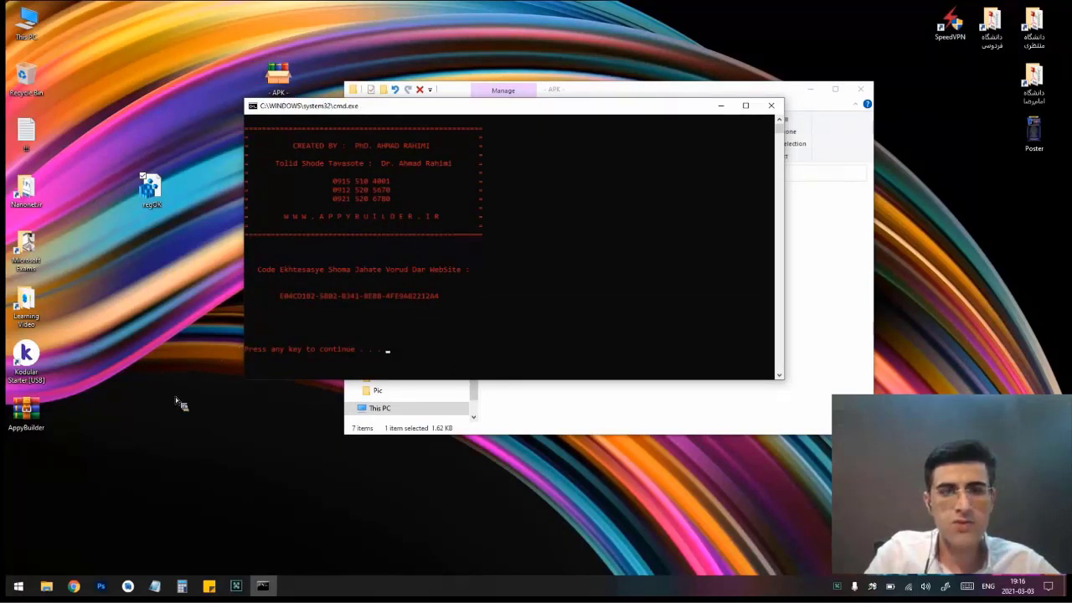
key(Return)
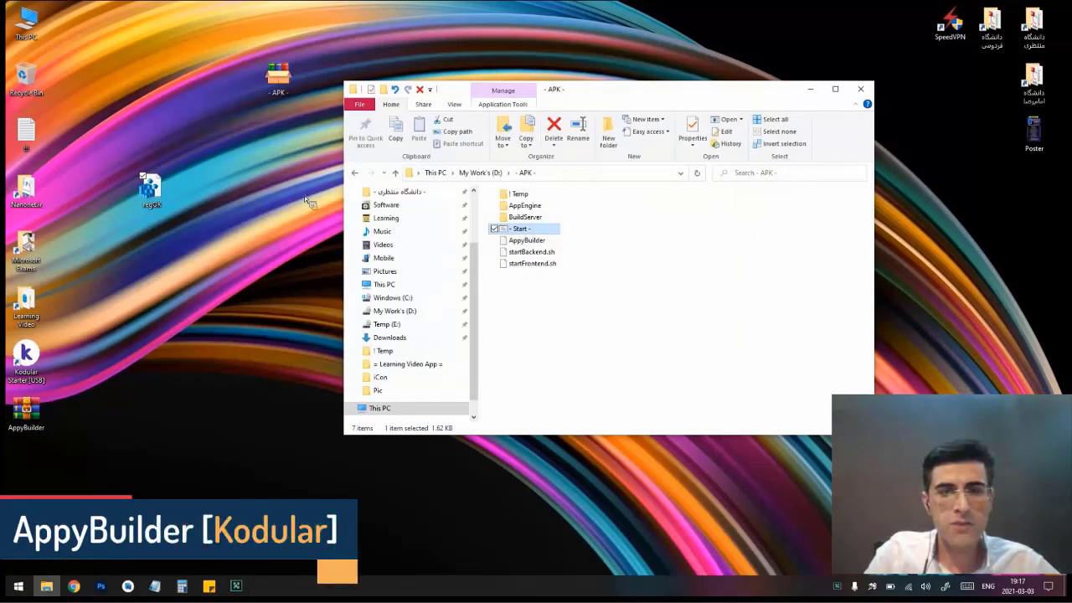
Step: Minimize the folder window, request the software registration file from the appybuilder.ir offline page, and minimize the browser
click(811, 89)
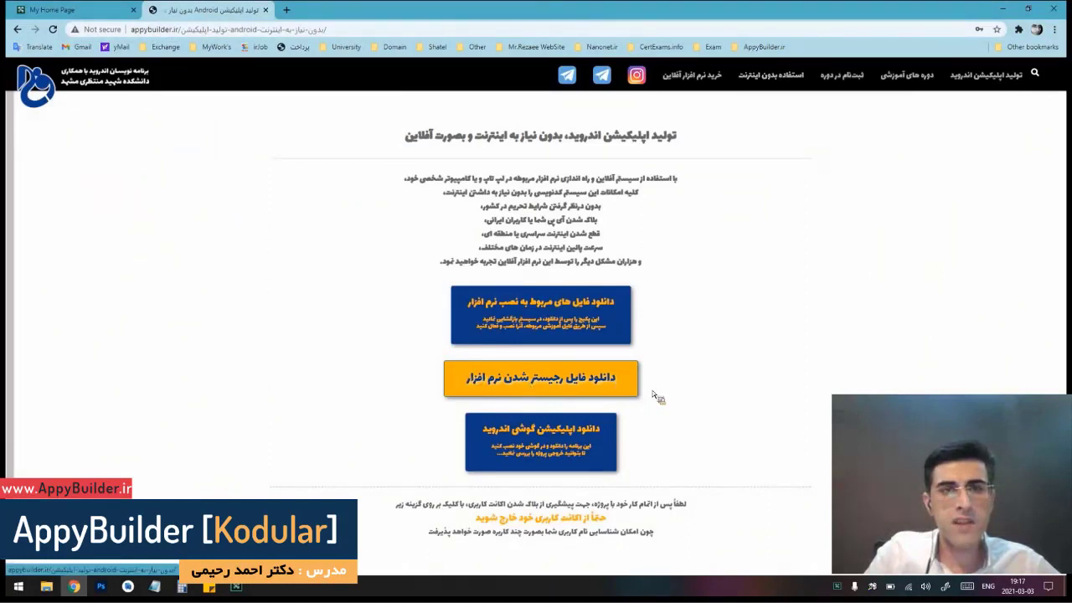
click(620, 384)
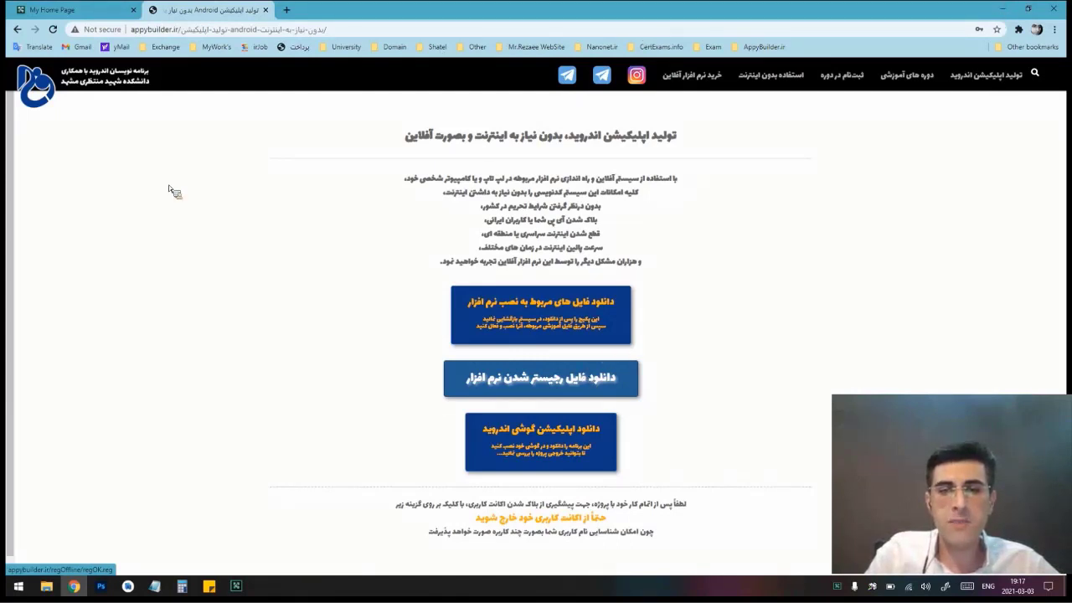
click(1003, 8)
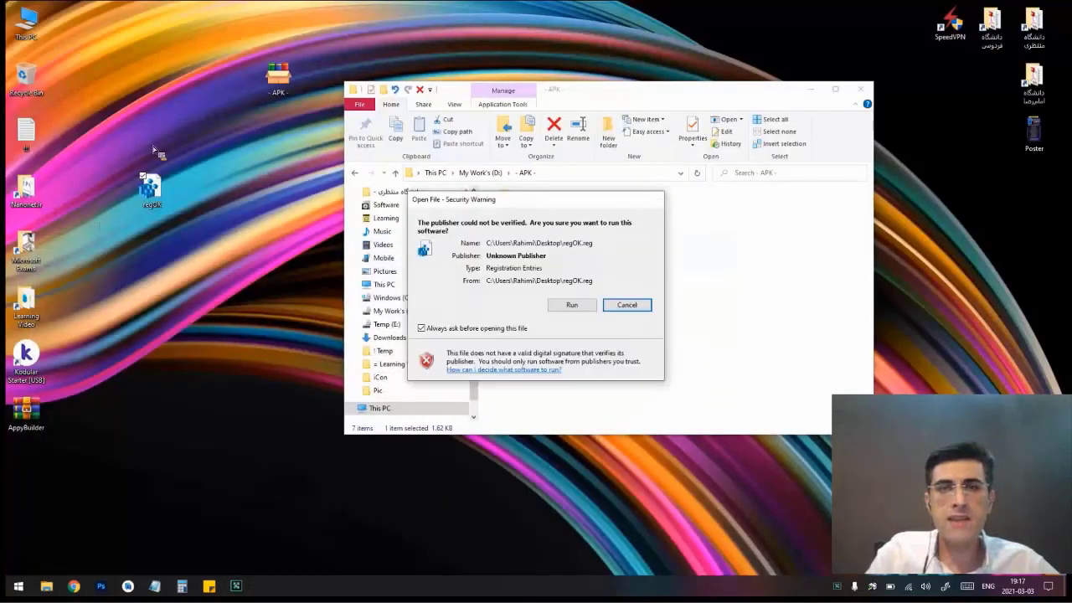
Step: Run the regOK file on the desktop and approve adding its information to the registry
key(Escape)
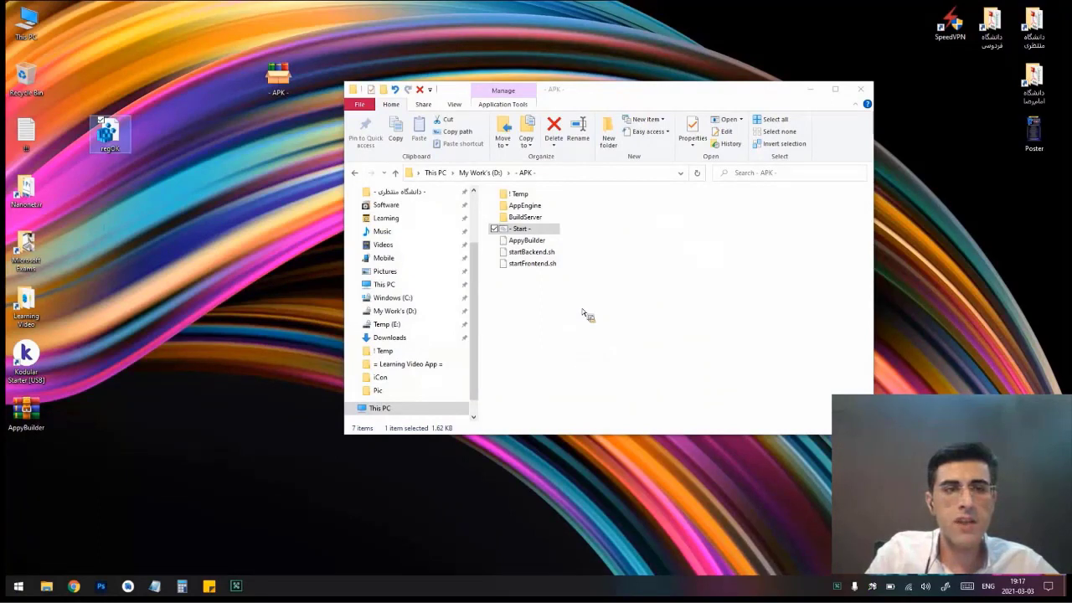
key(alt+r)
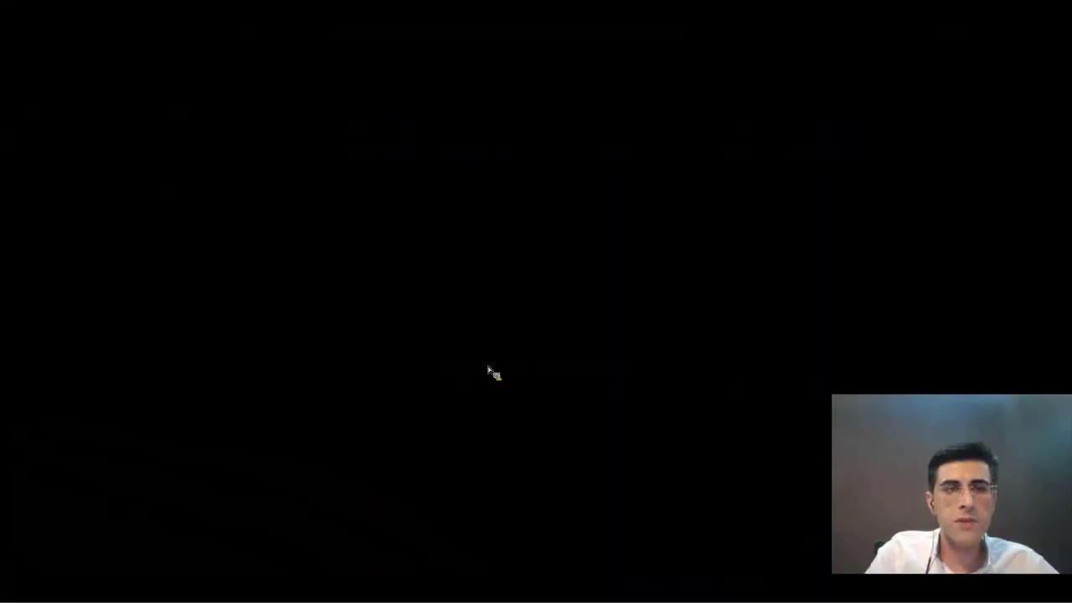
click(488, 369)
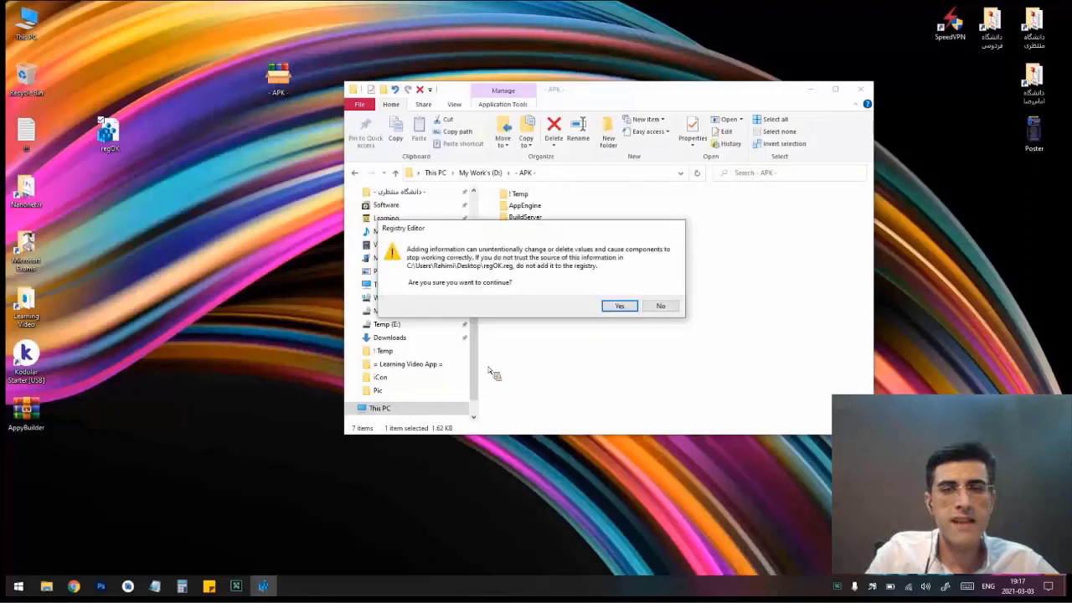
click(620, 306)
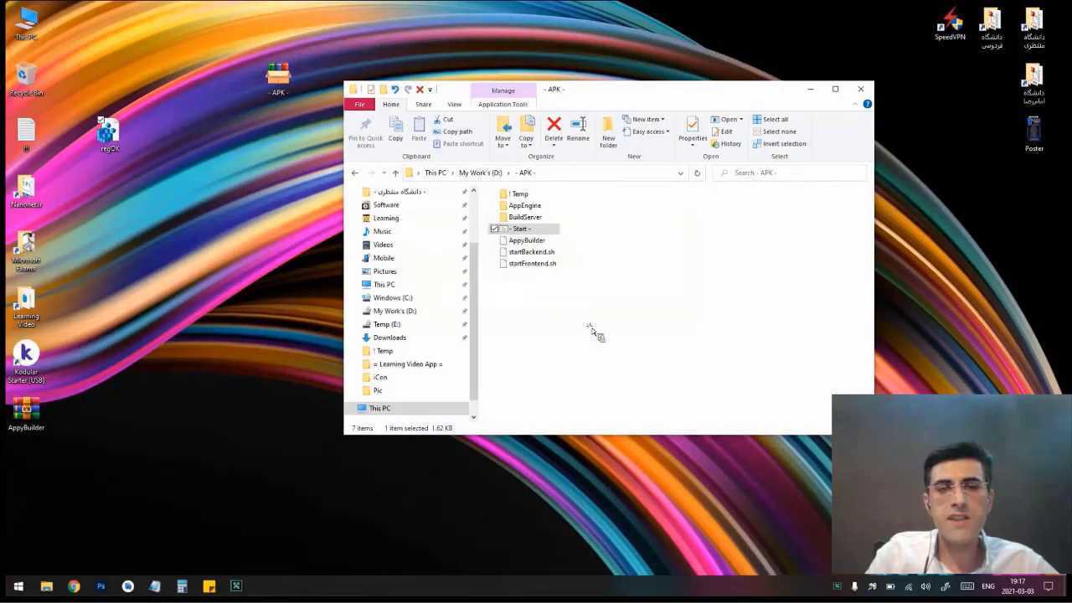
Step: Move the regOK file from the desktop back into the - APK - folder and refresh the file list
drag(107, 131, 592, 331)
drag(519, 316, 587, 300)
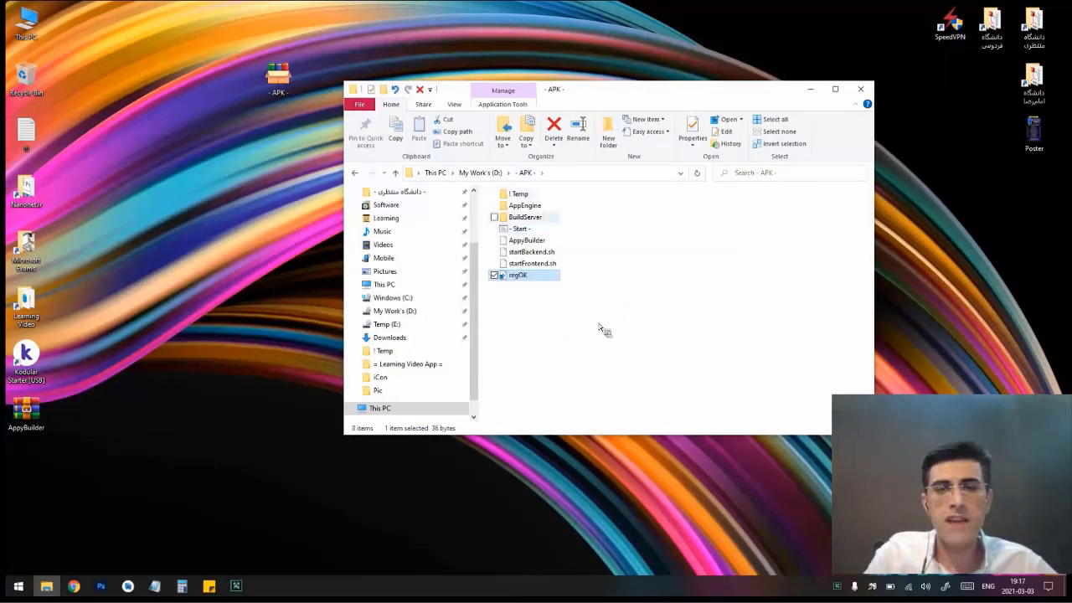
click(534, 234)
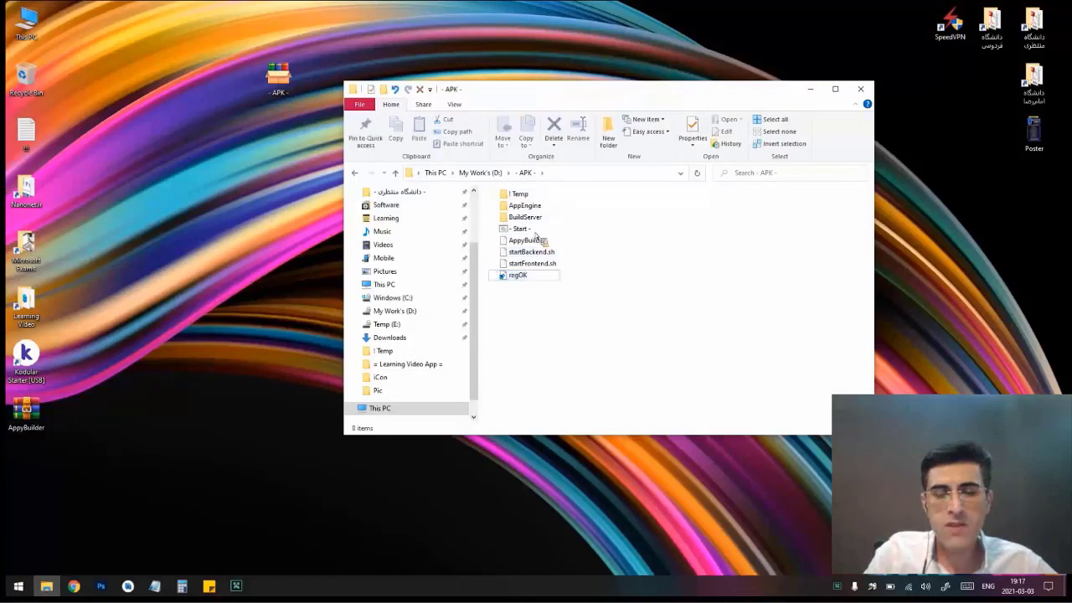
key(shift+F10)
key(e)
key(e)
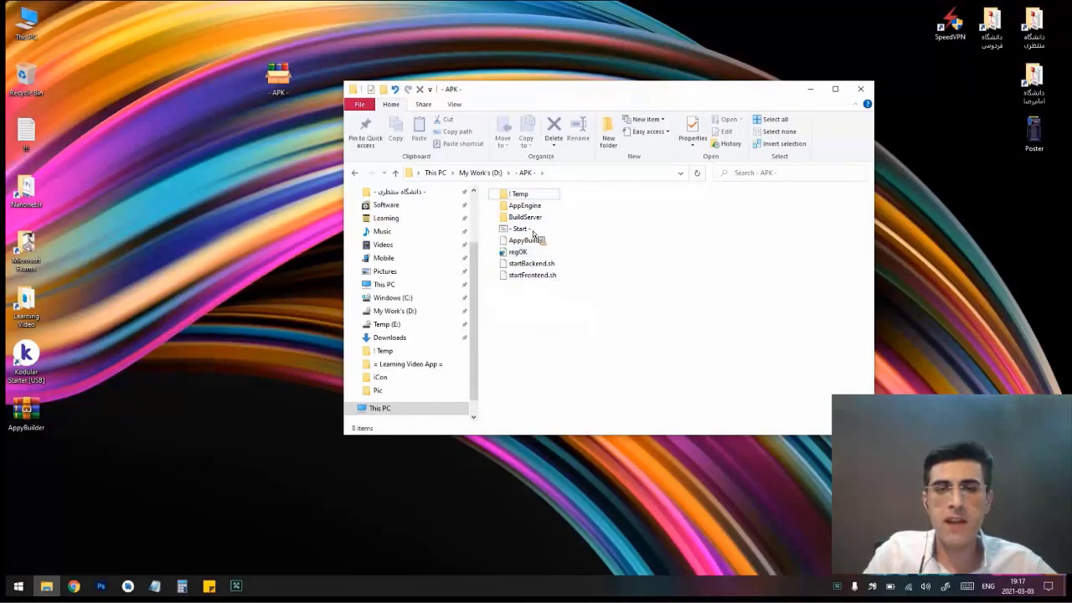
Step: Run the - Start - file in the - APK - folder and minimize the browser window with the localhost:8888 login page
double_click(532, 231)
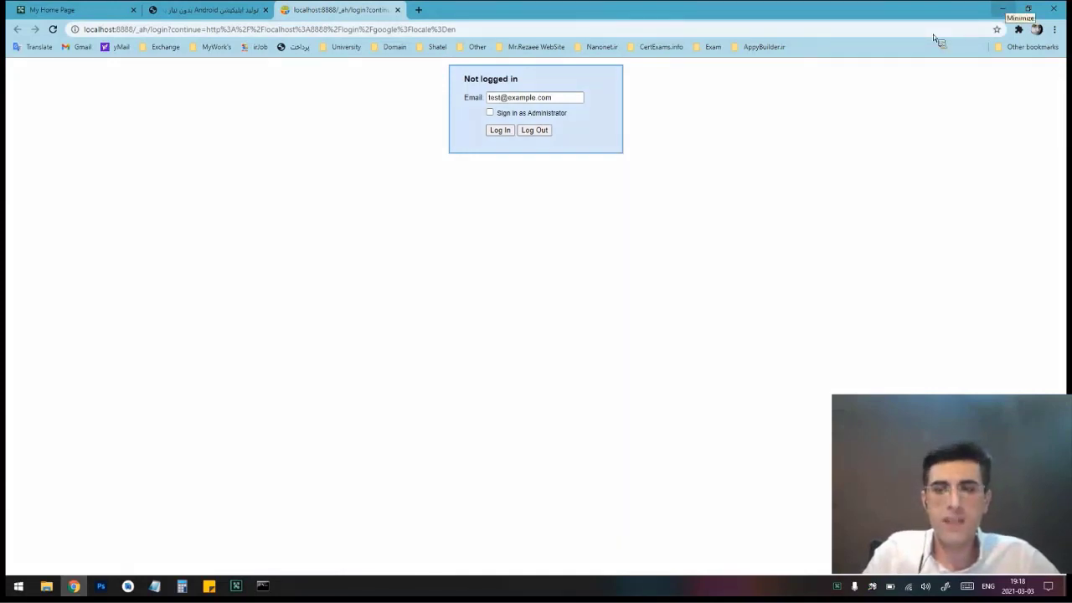
click(1003, 9)
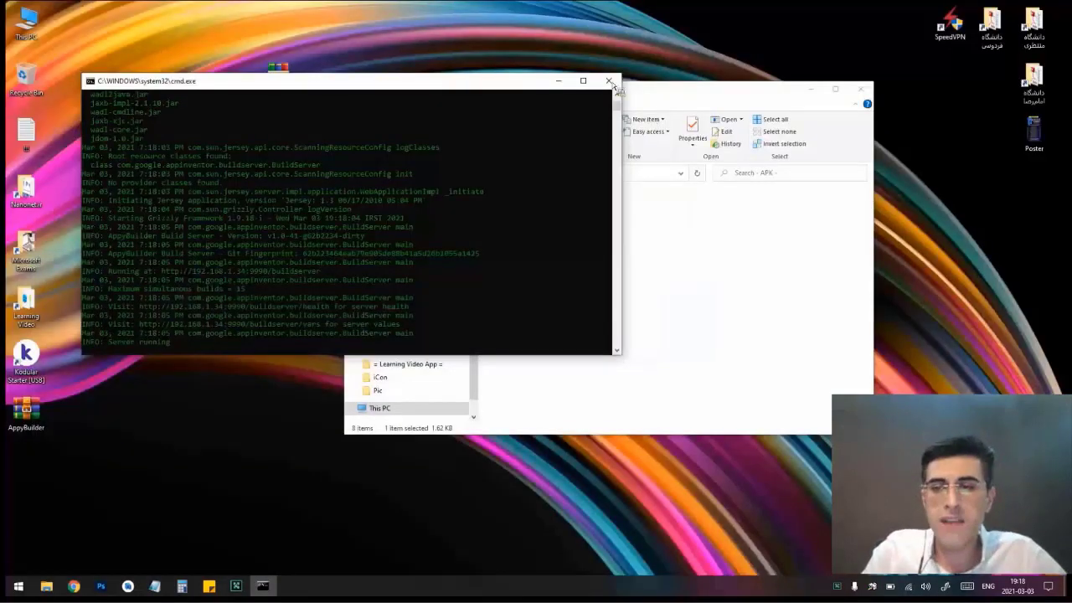